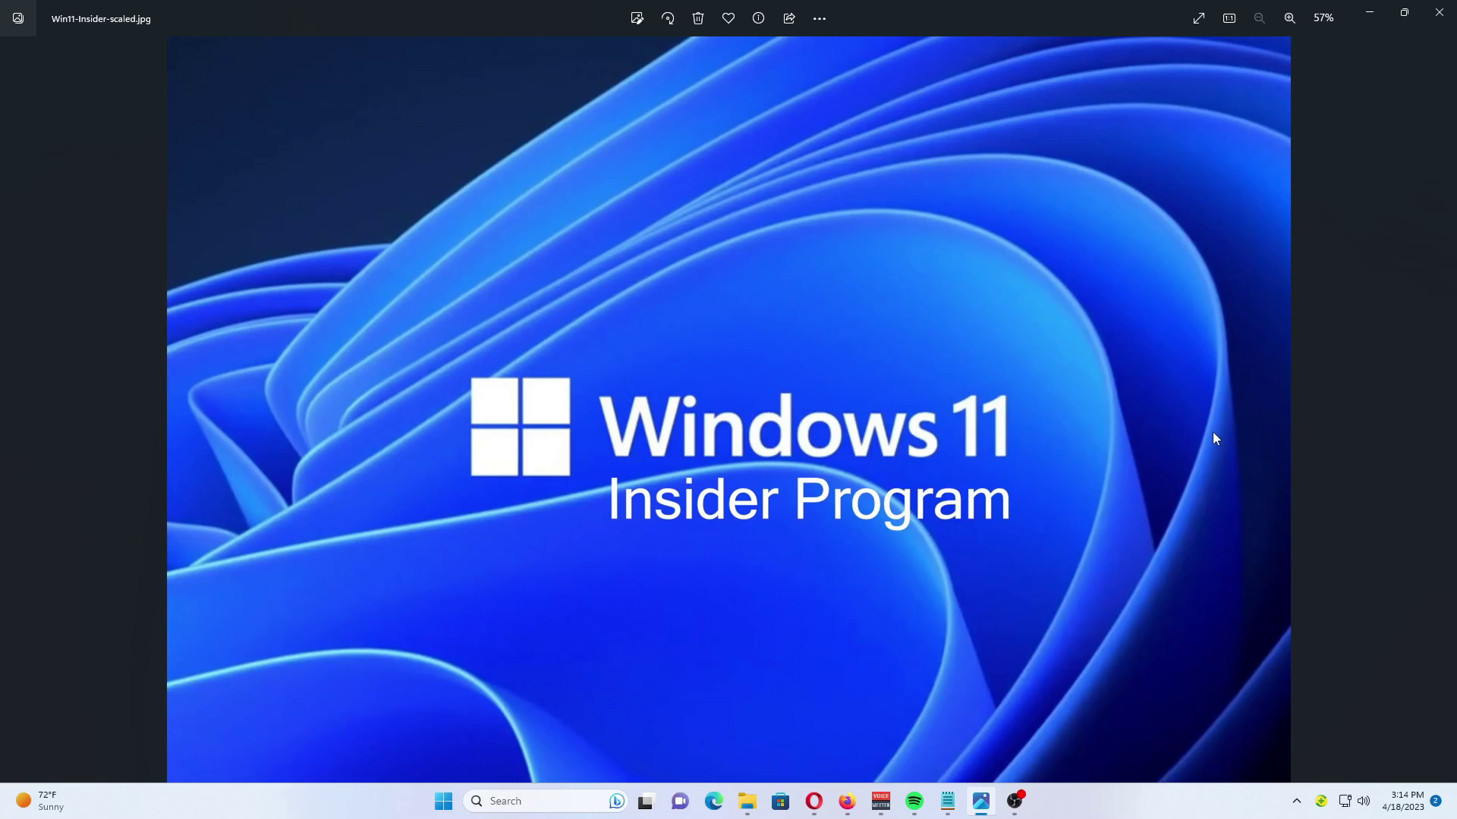
From Settings' Windows Update page, open Windows Insider Program and start joining with Get started.
click(443, 801)
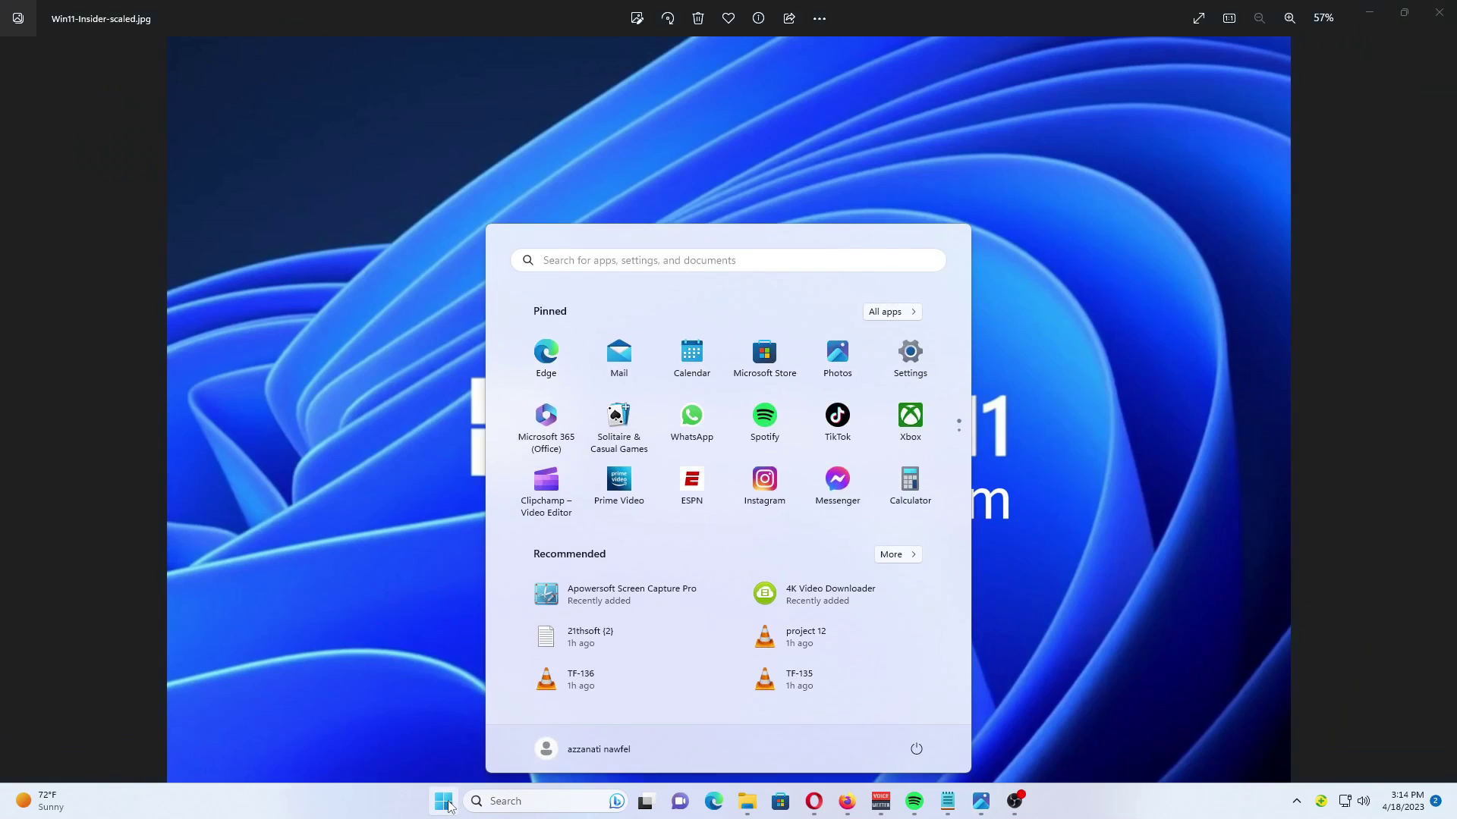
click(909, 358)
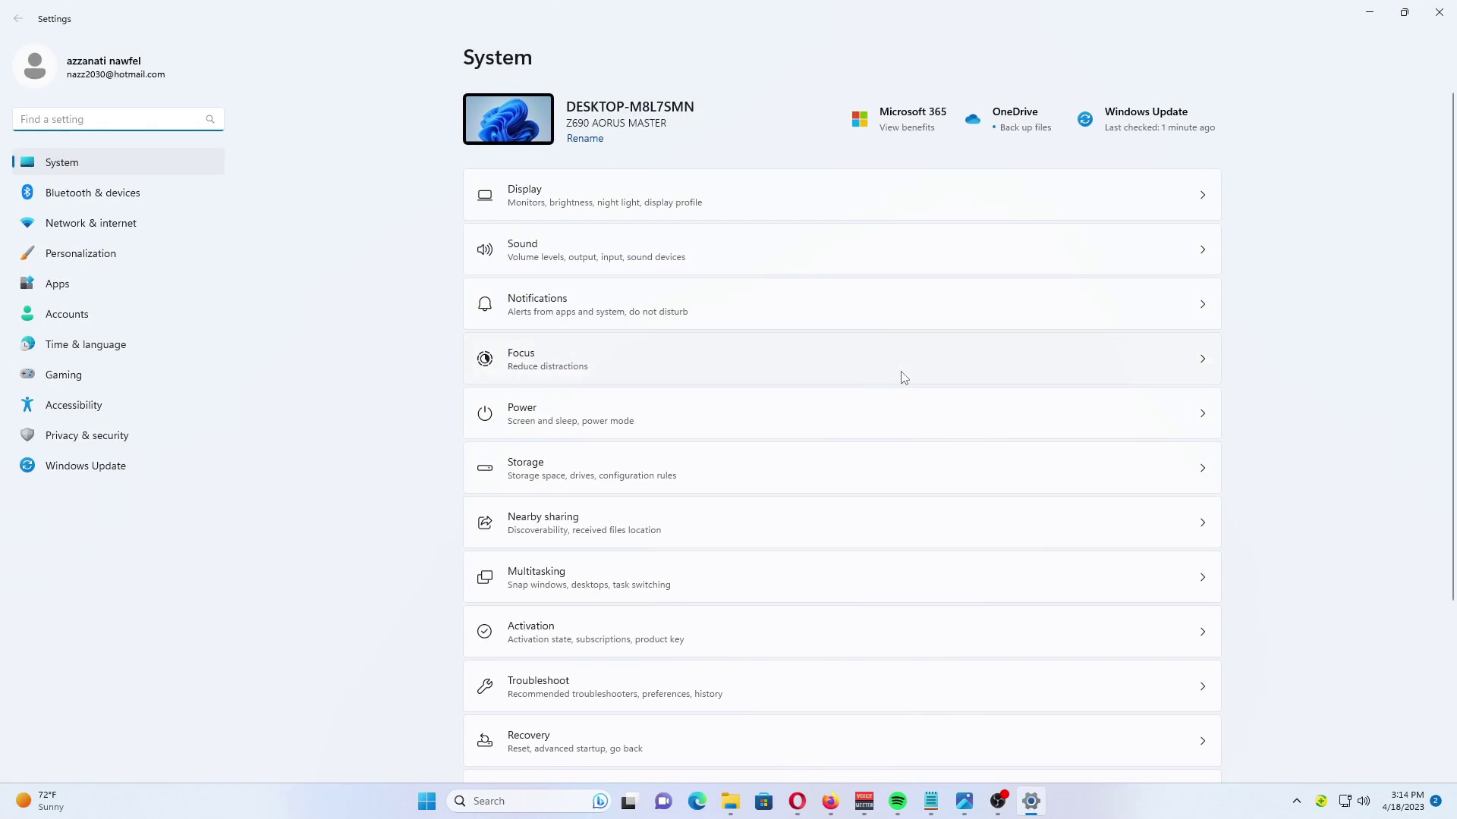
click(108, 471)
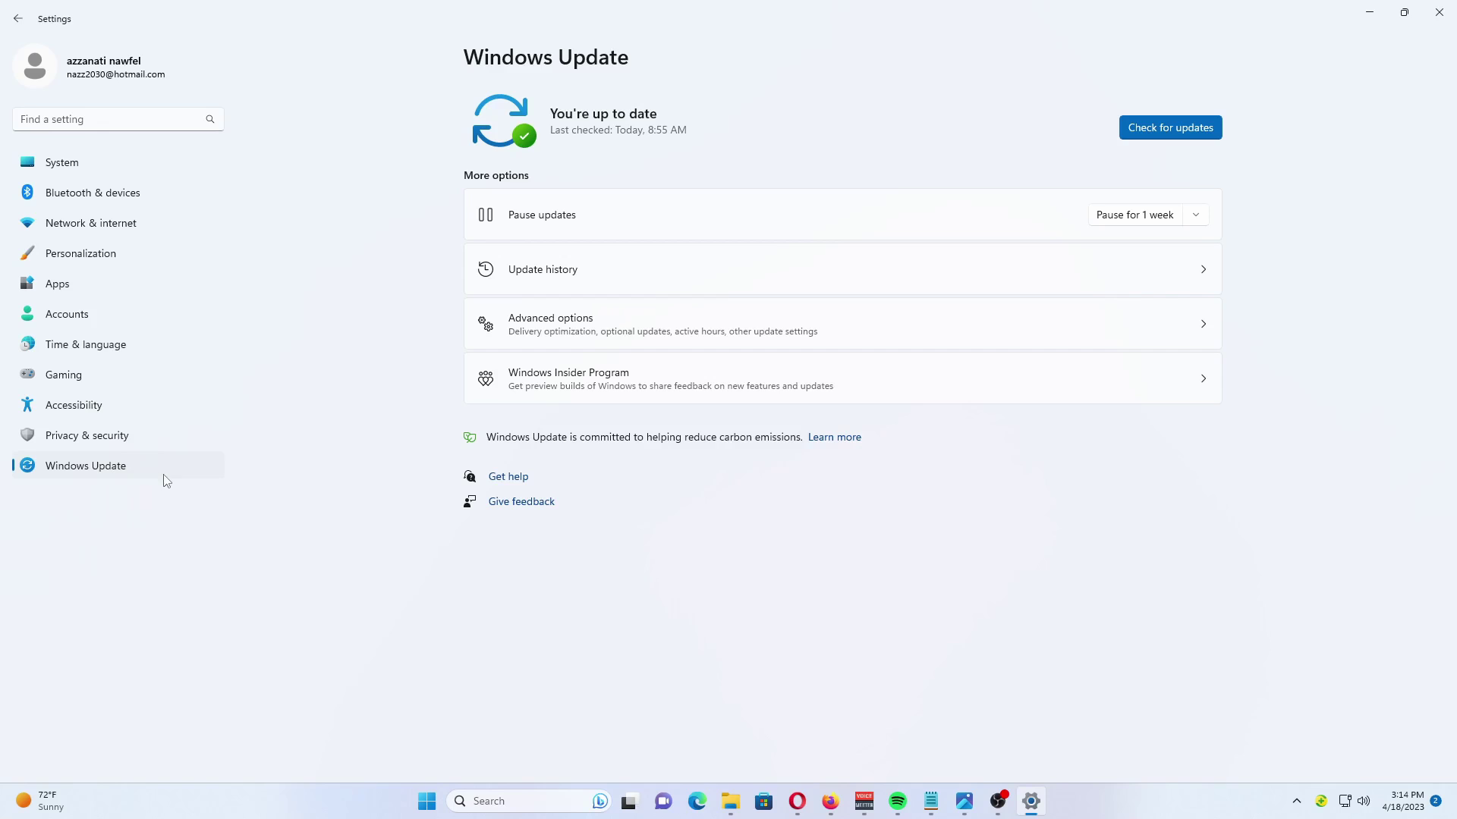
click(554, 395)
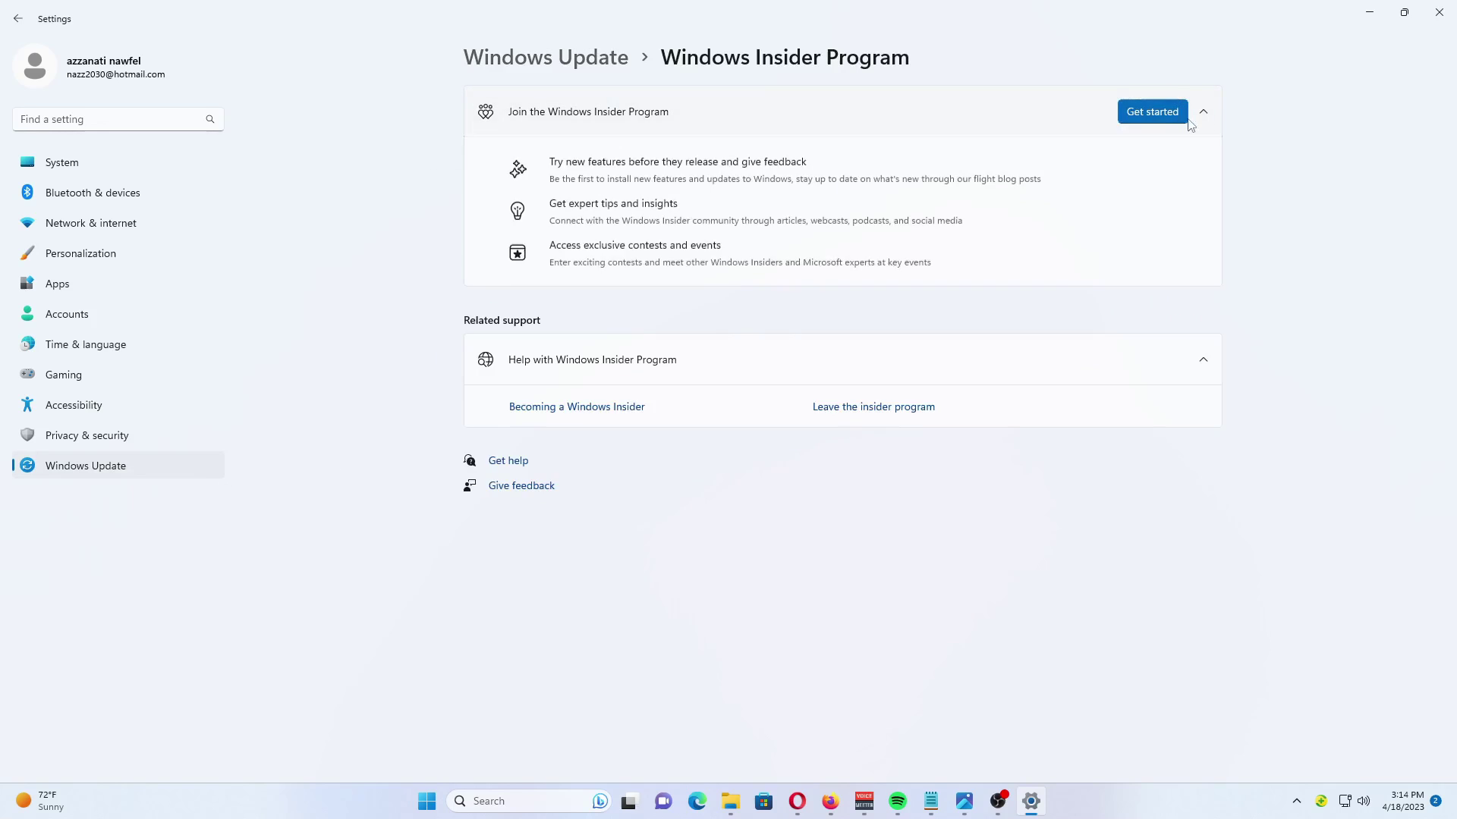
click(1152, 111)
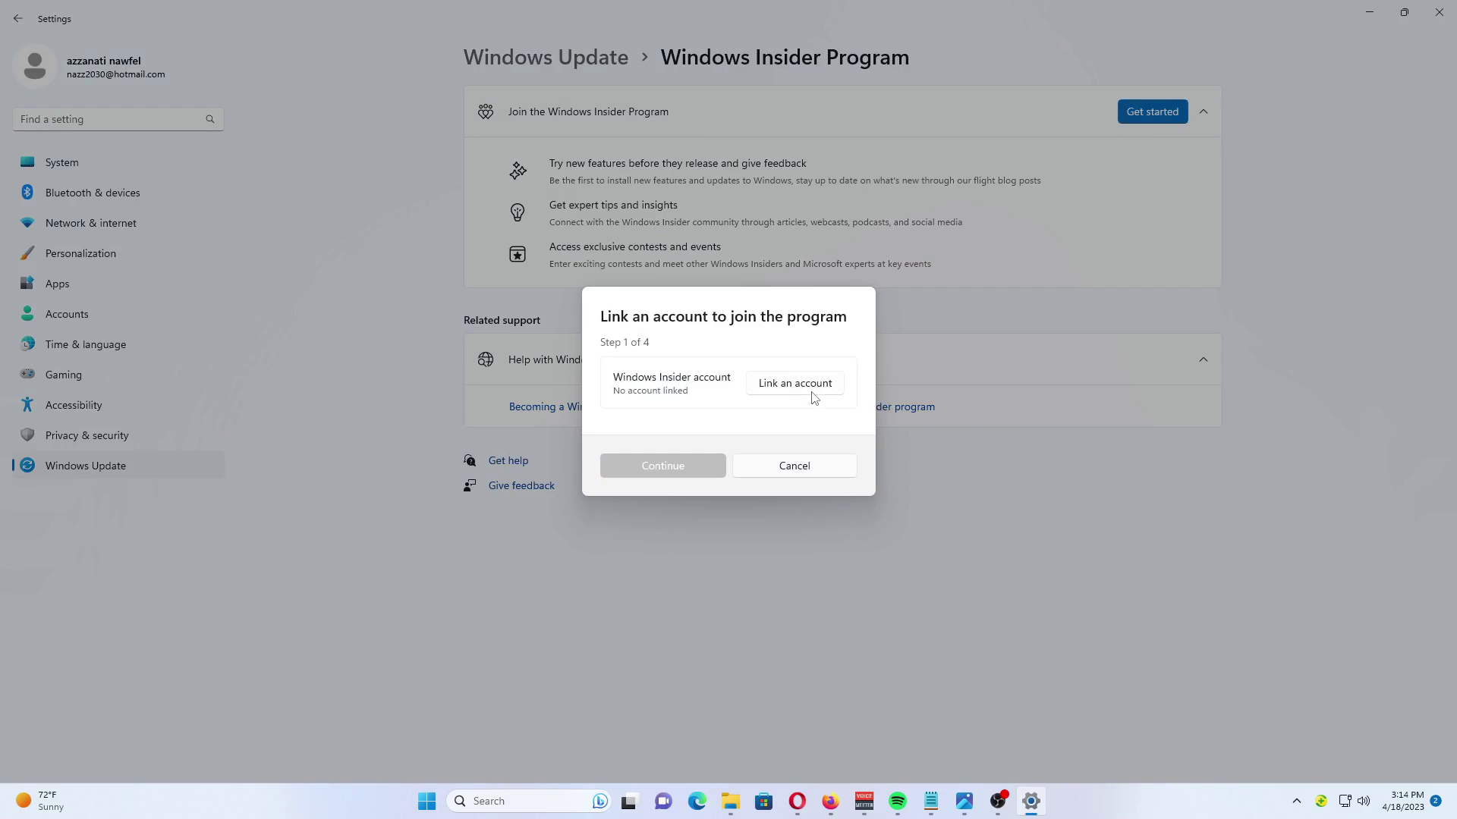
Link the first Microsoft account to the Insider Program, signing in with its password.
click(812, 394)
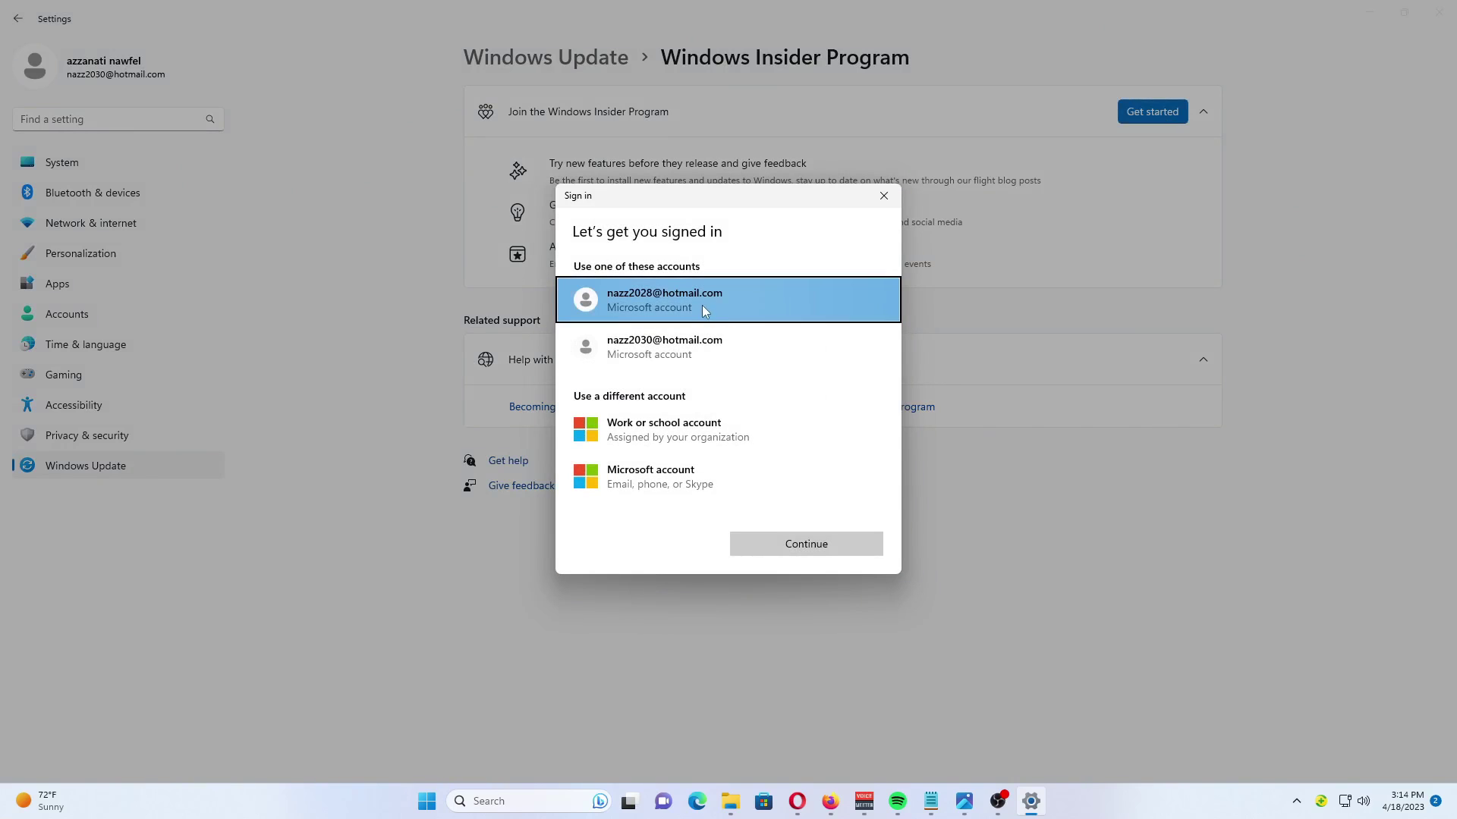
click(701, 305)
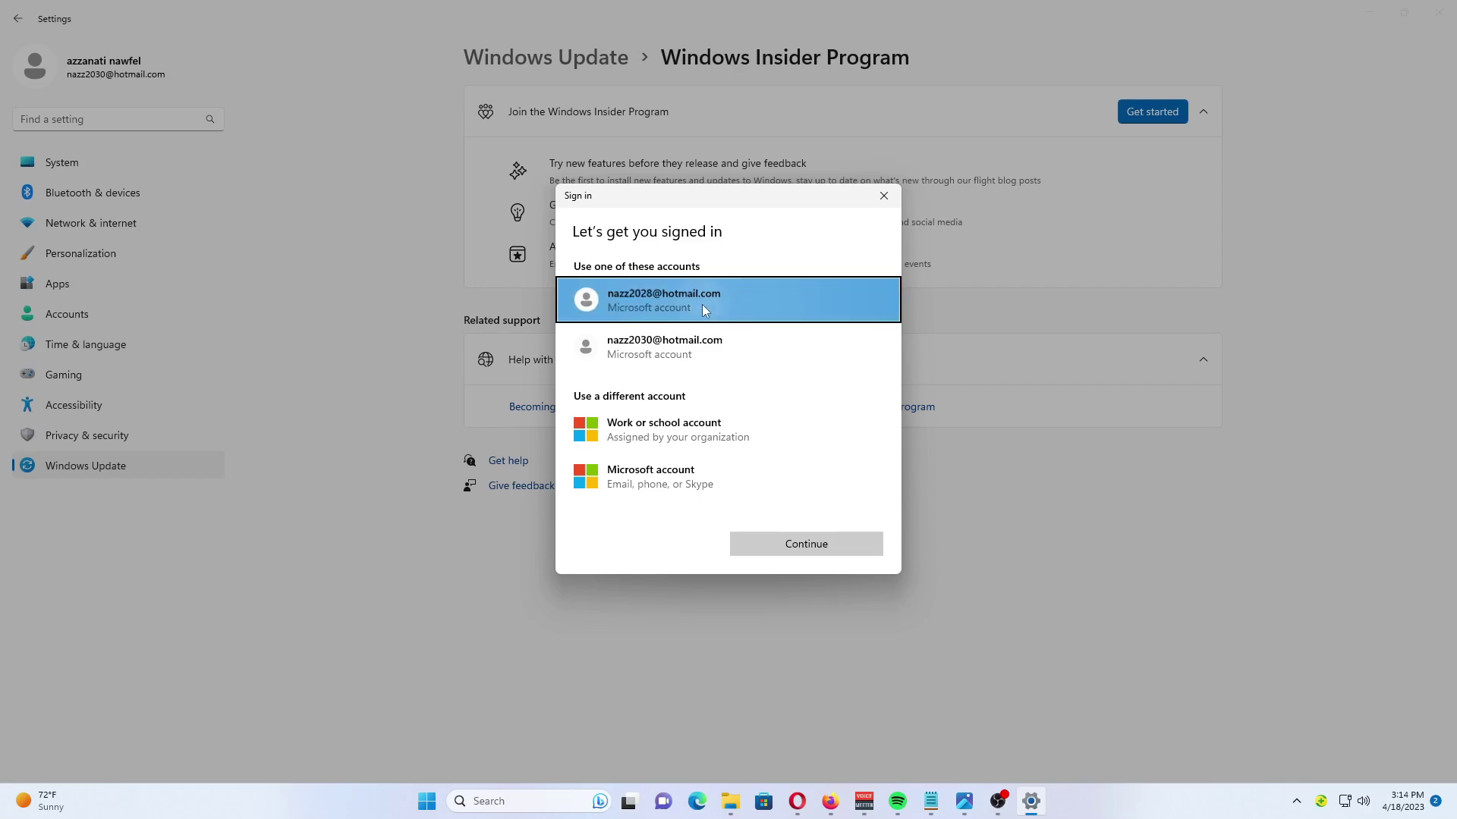
click(815, 536)
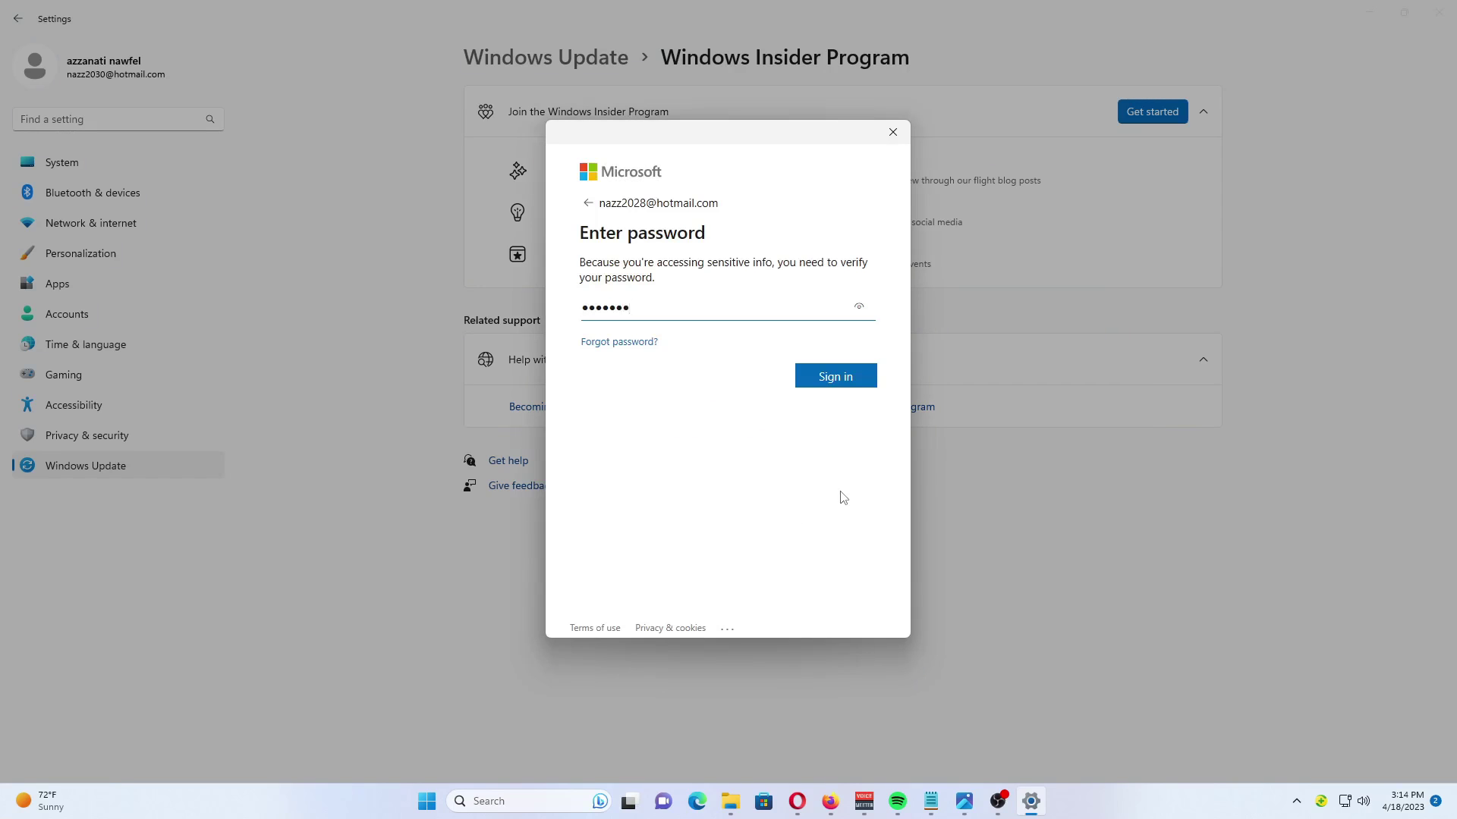
text(********)
click(835, 375)
click(835, 509)
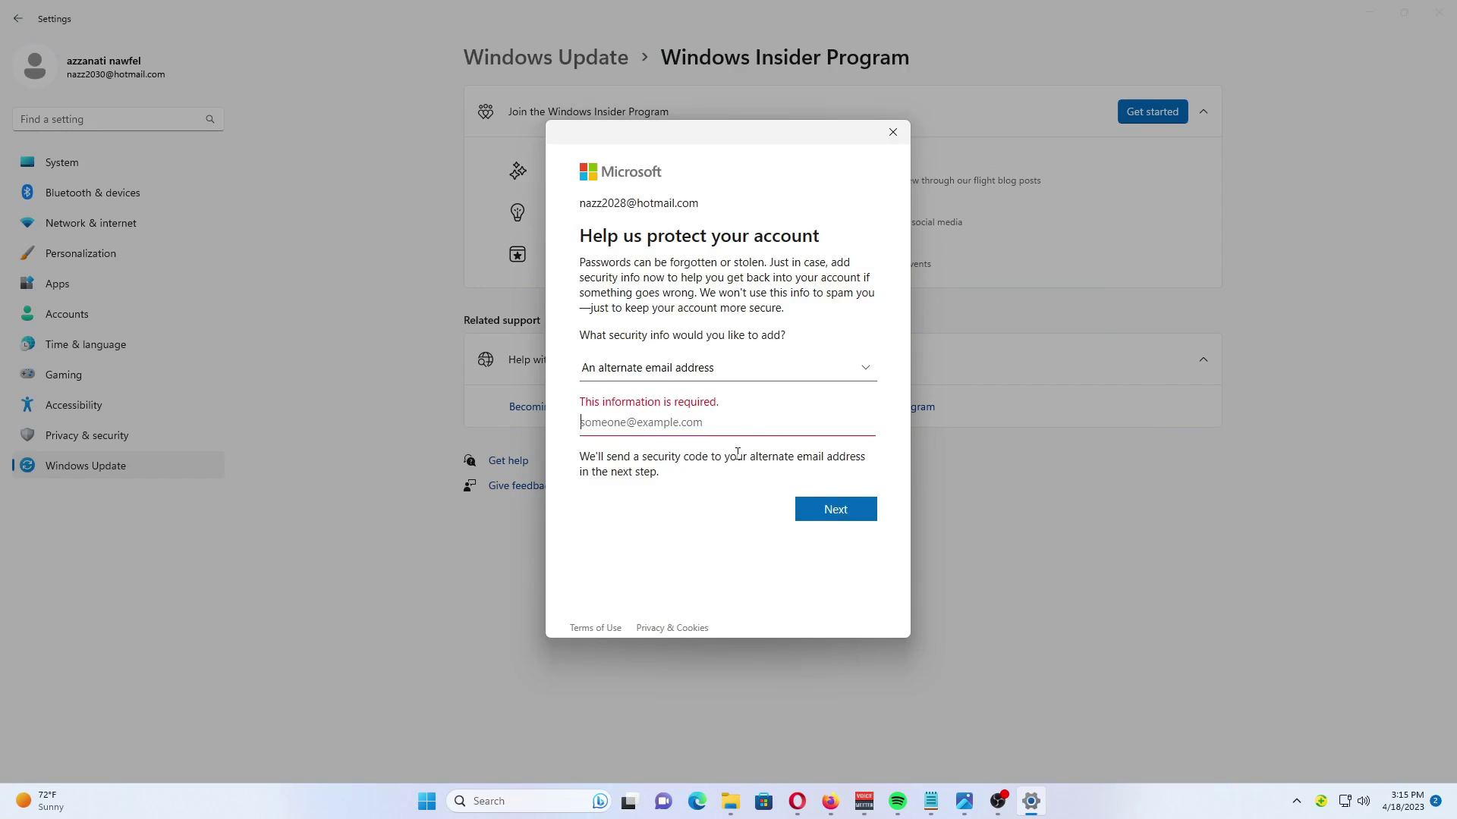
Add a Morocco (+212) phone number as security info and submit it for verification.
click(728, 368)
click(728, 399)
click(729, 406)
scroll(728, 456, up, 10)
click(660, 560)
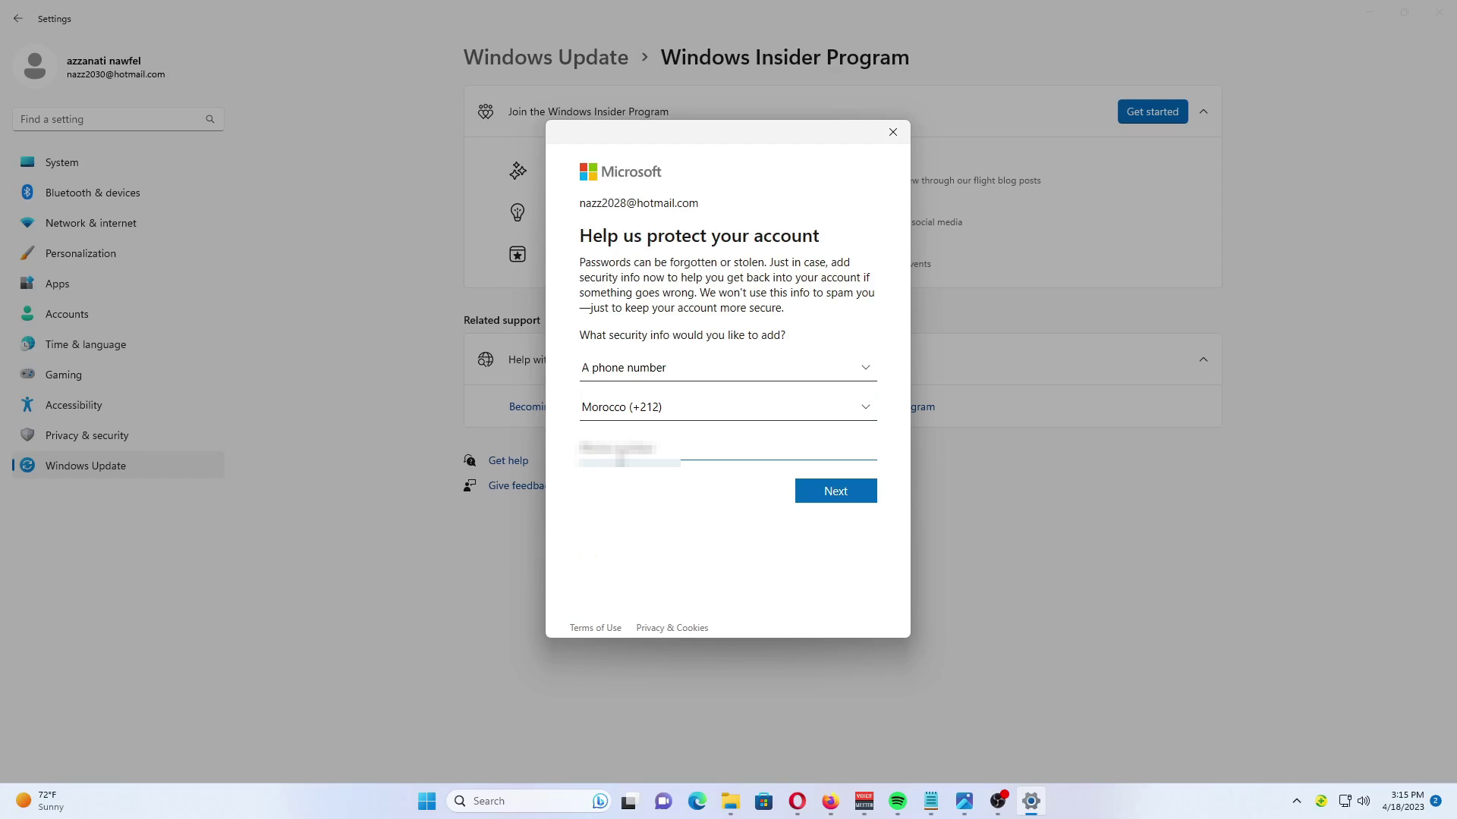
click(852, 491)
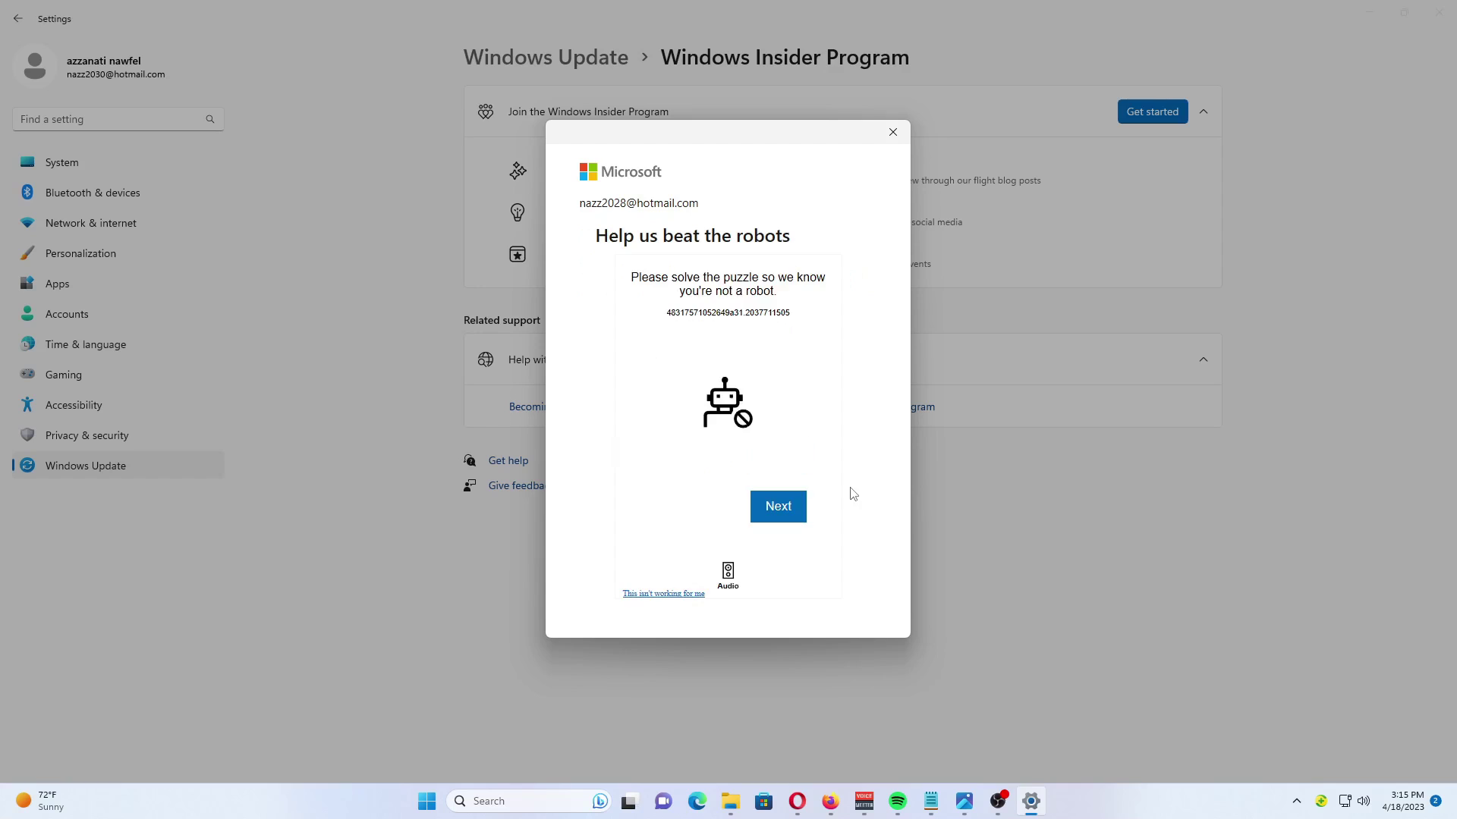
Solve the animal-rotation robot check and submit the verification code.
click(777, 505)
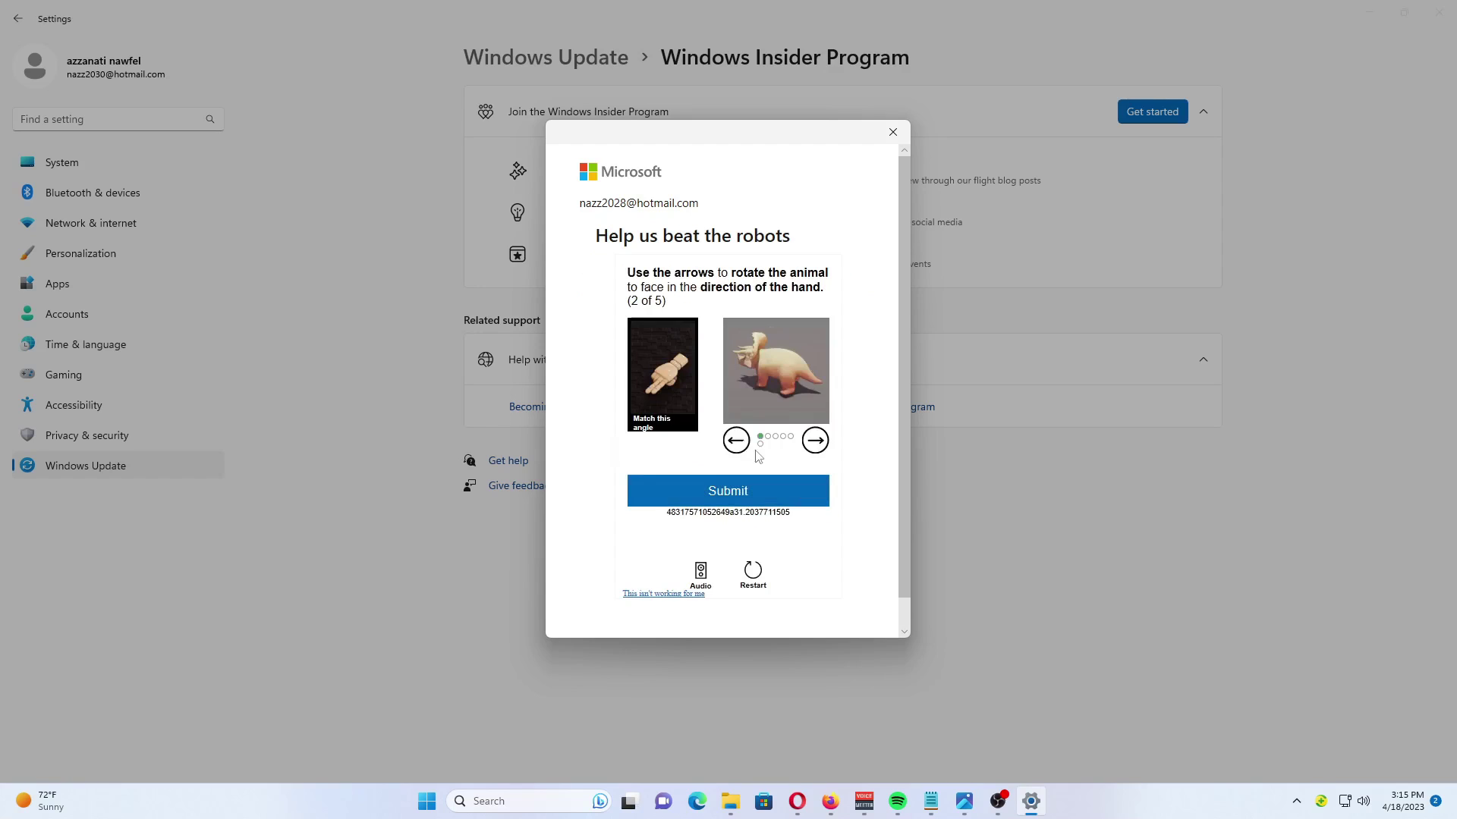
click(735, 440)
click(816, 441)
click(769, 492)
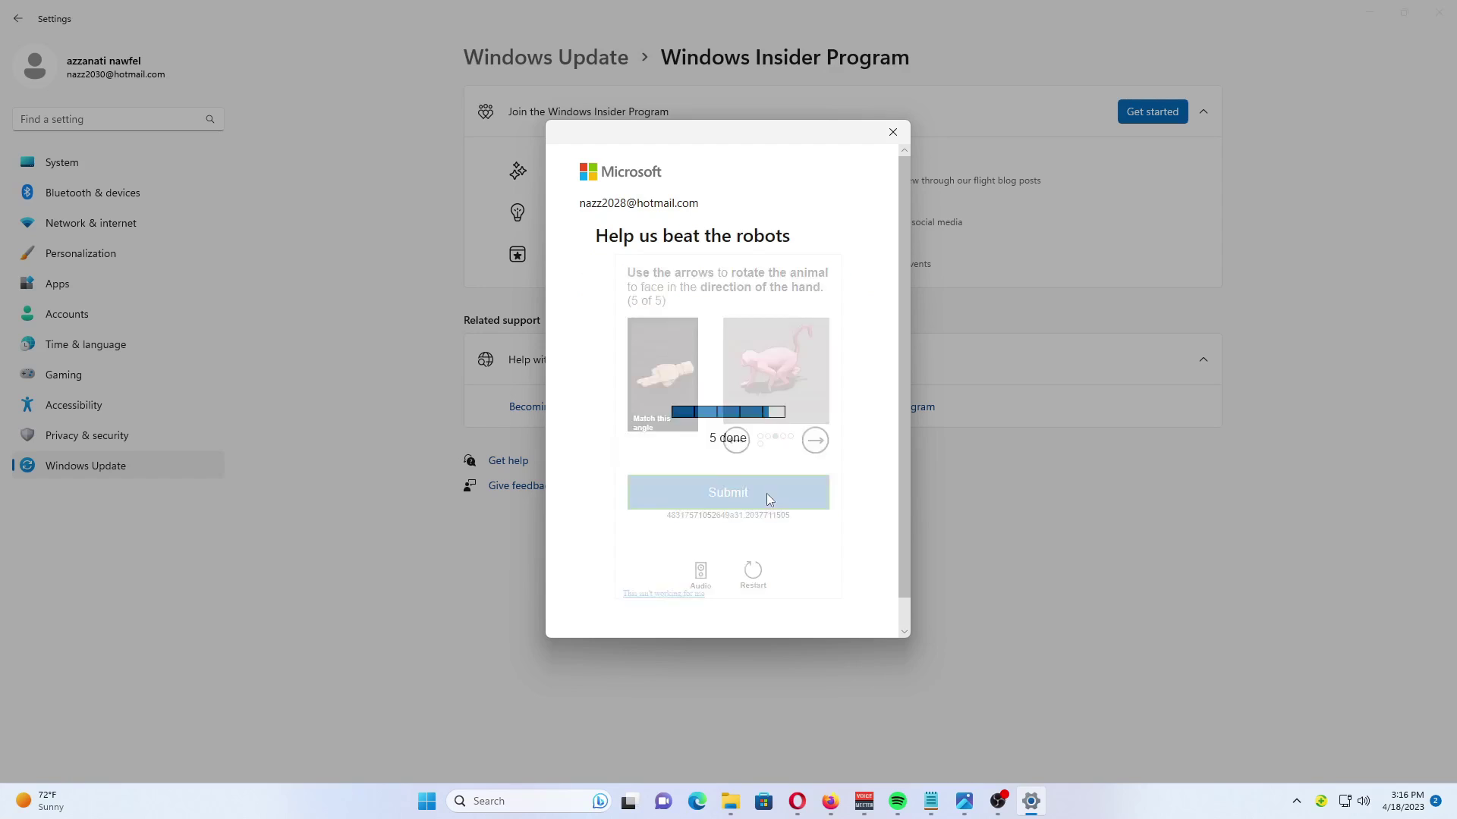
click(834, 363)
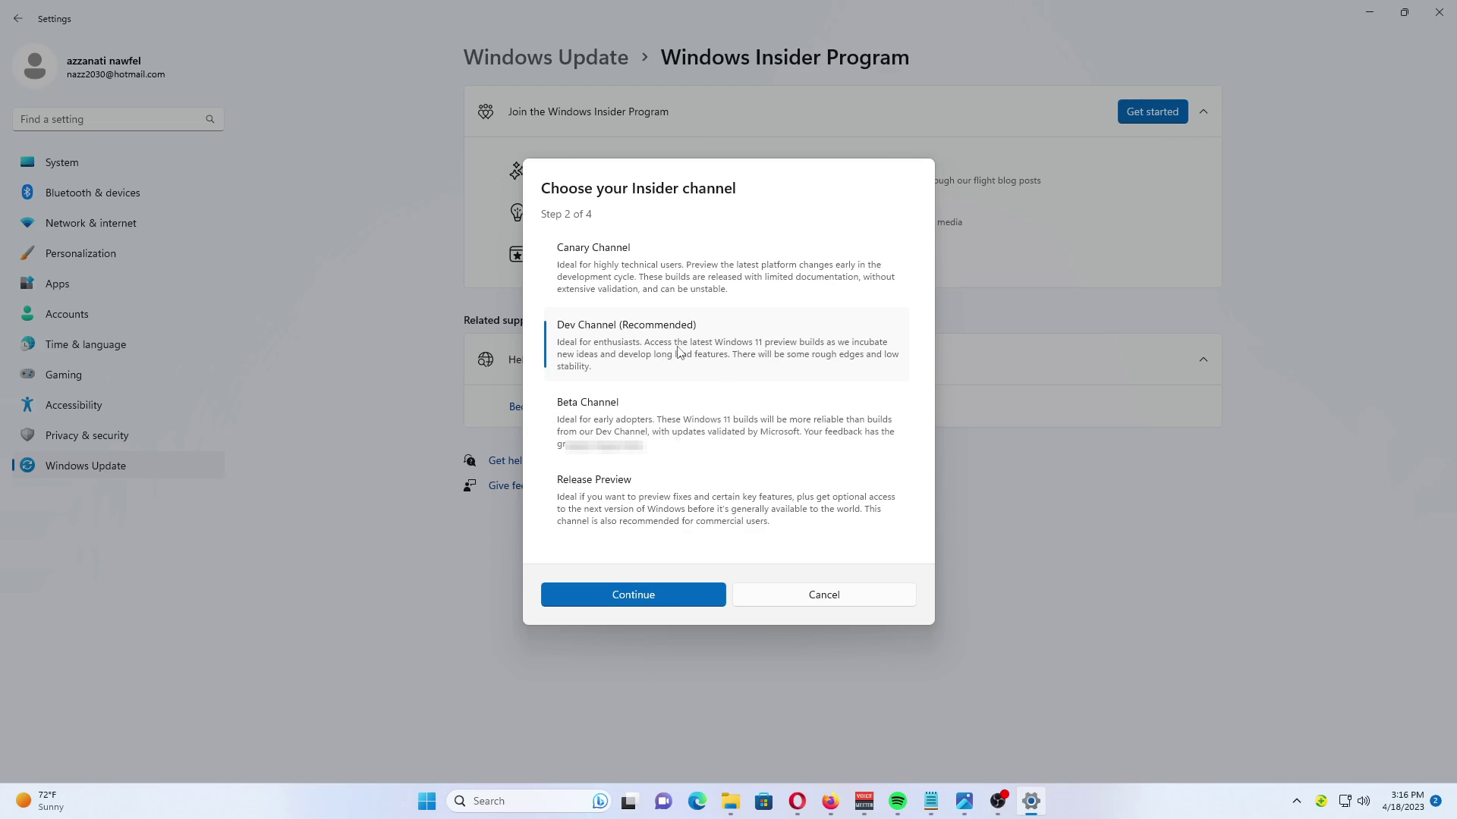
Choose the Dev Channel, accept its warning and the Insider agreements, then restart.
click(685, 594)
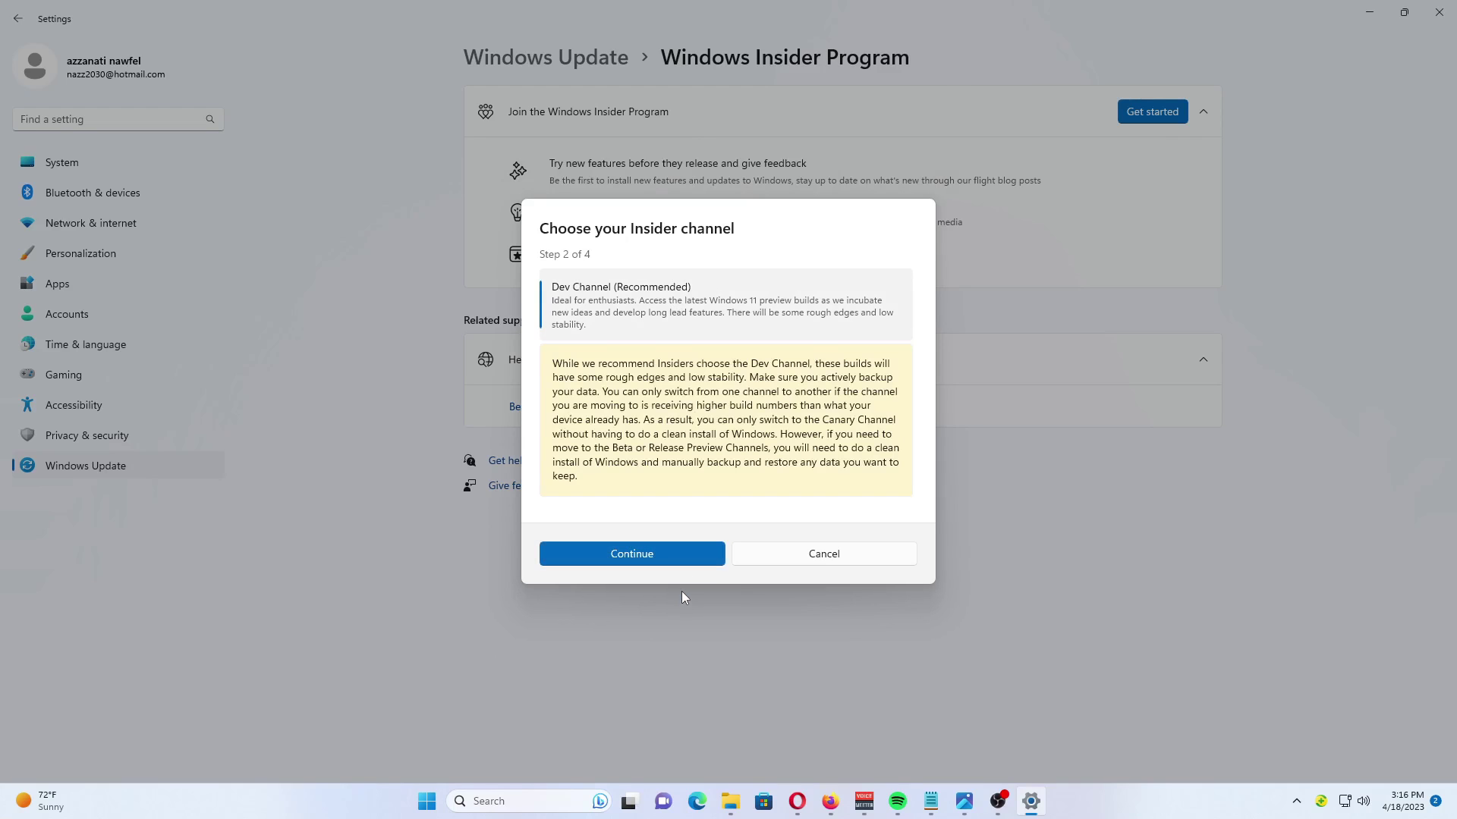
click(653, 554)
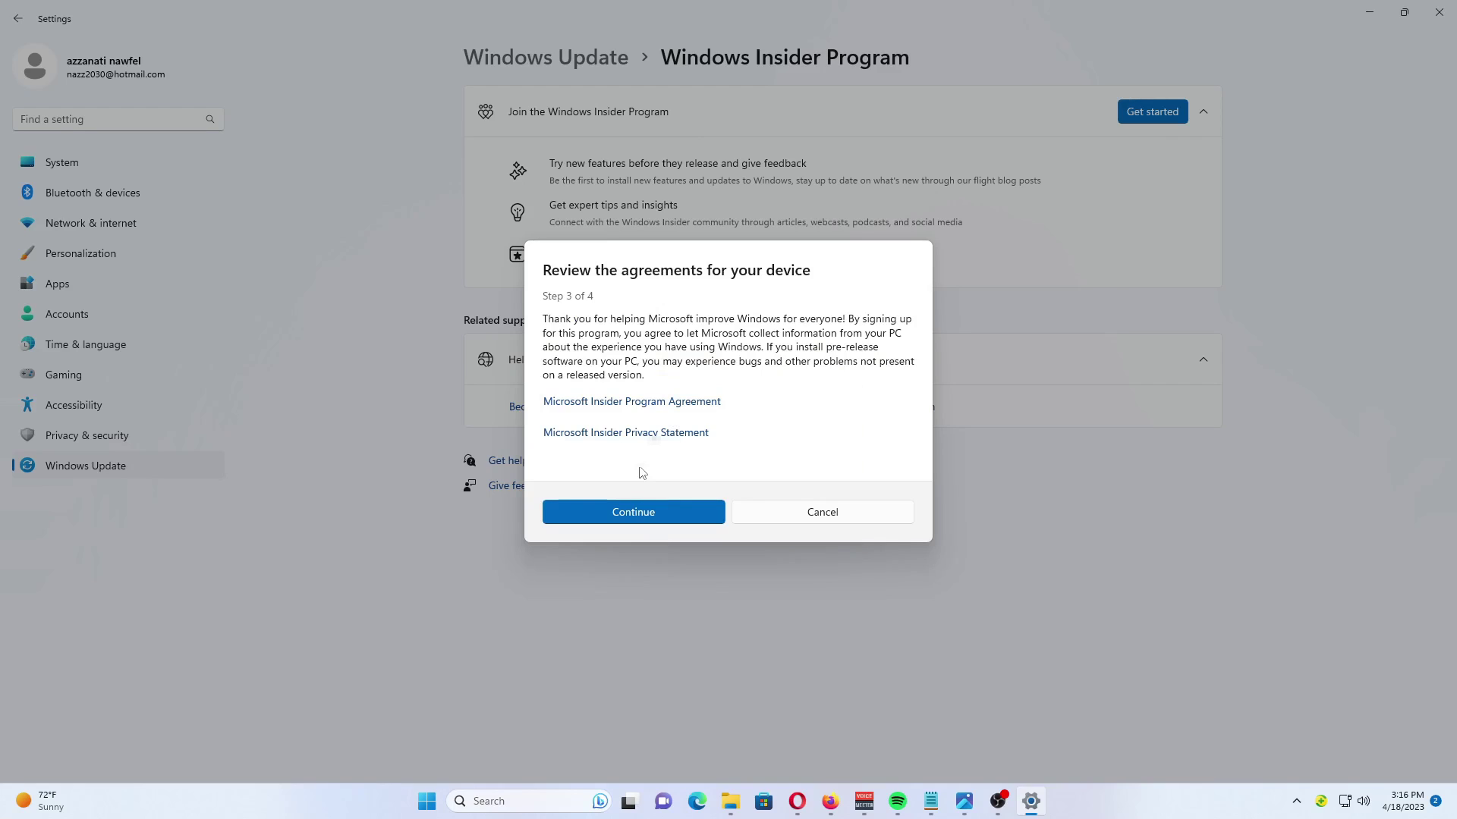
click(654, 512)
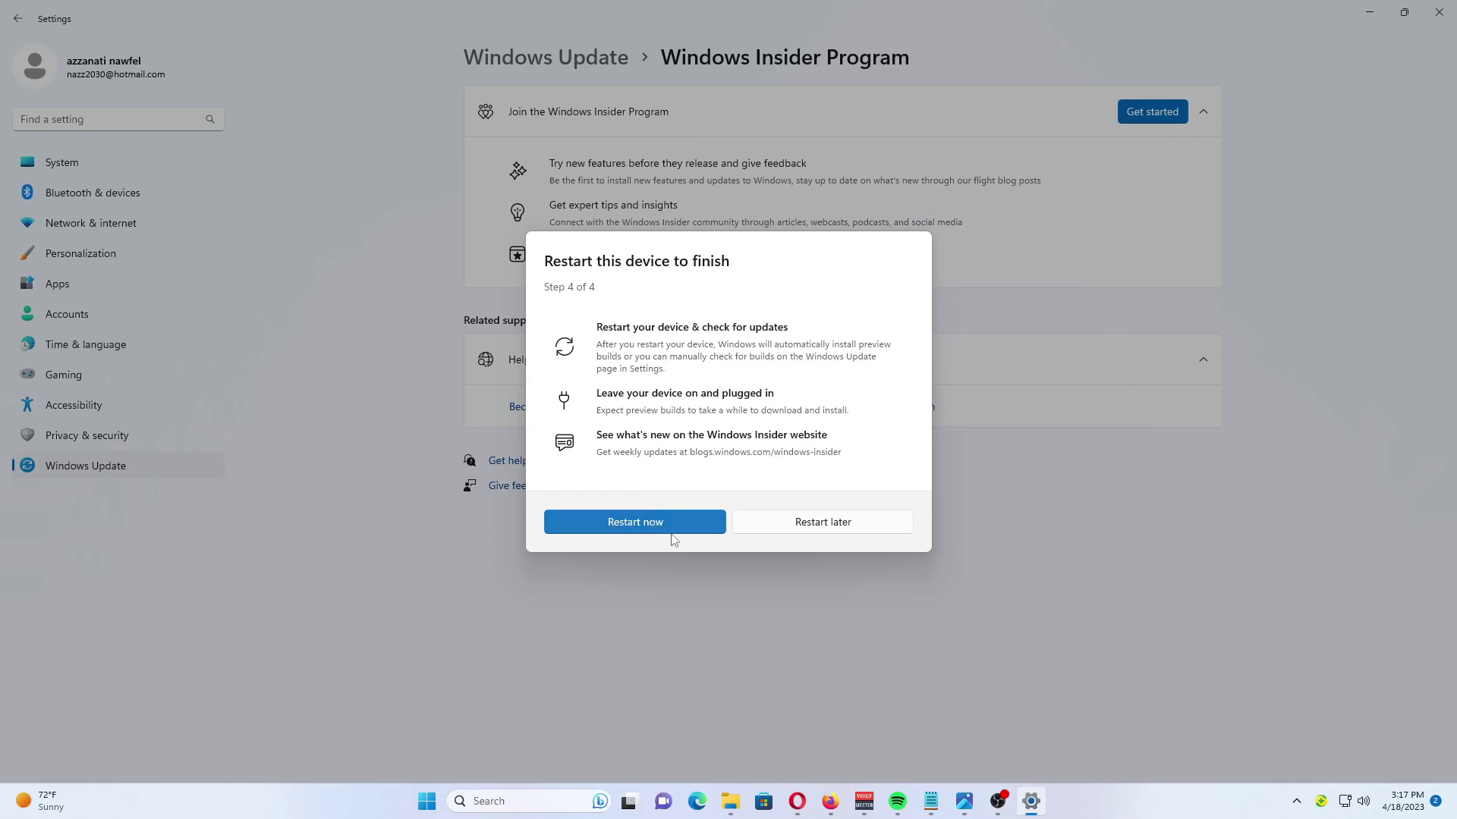
click(645, 517)
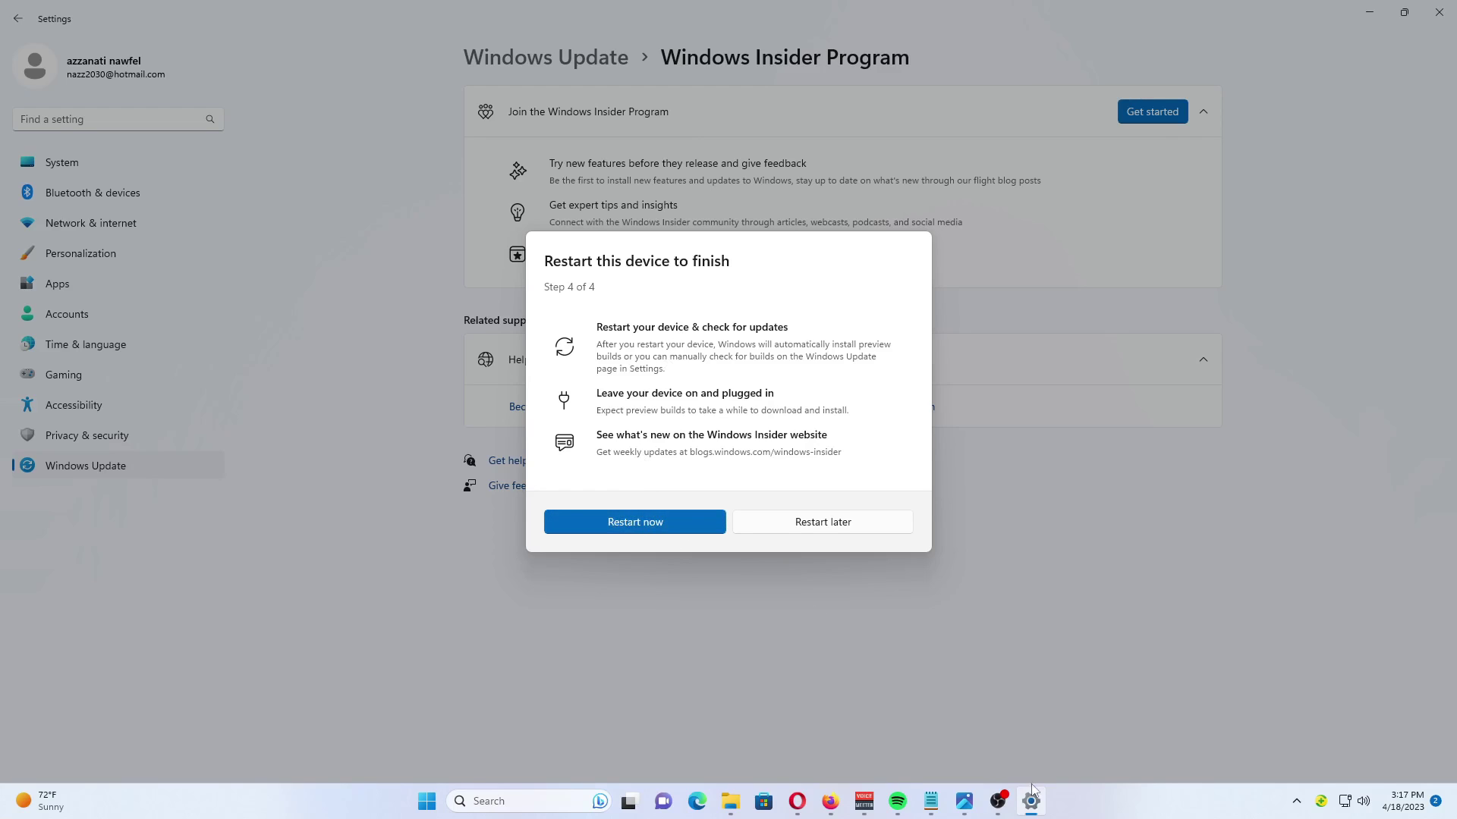
Check for updates on the Windows Update page after enrolling.
click(126, 466)
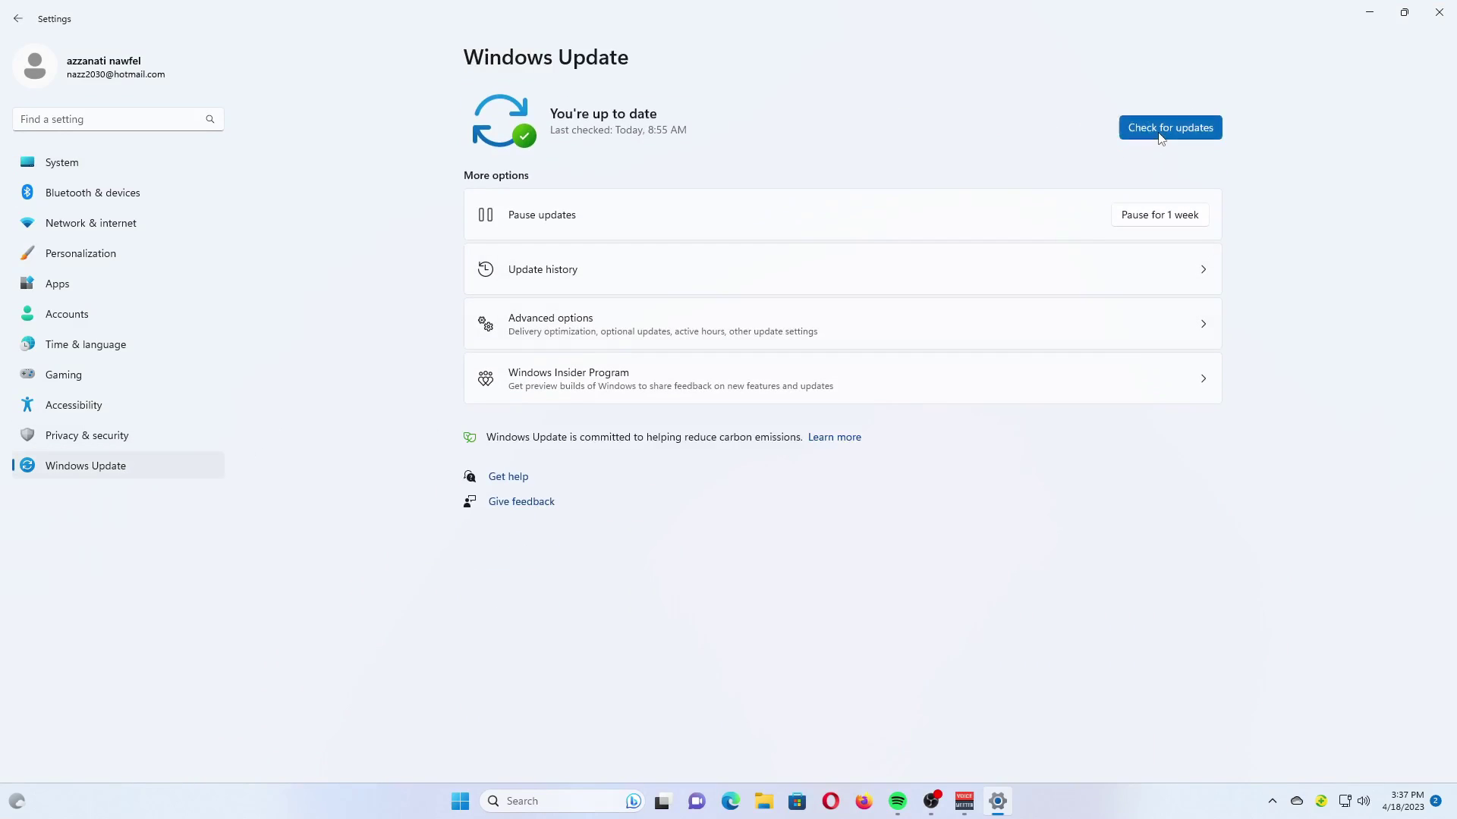
click(1161, 128)
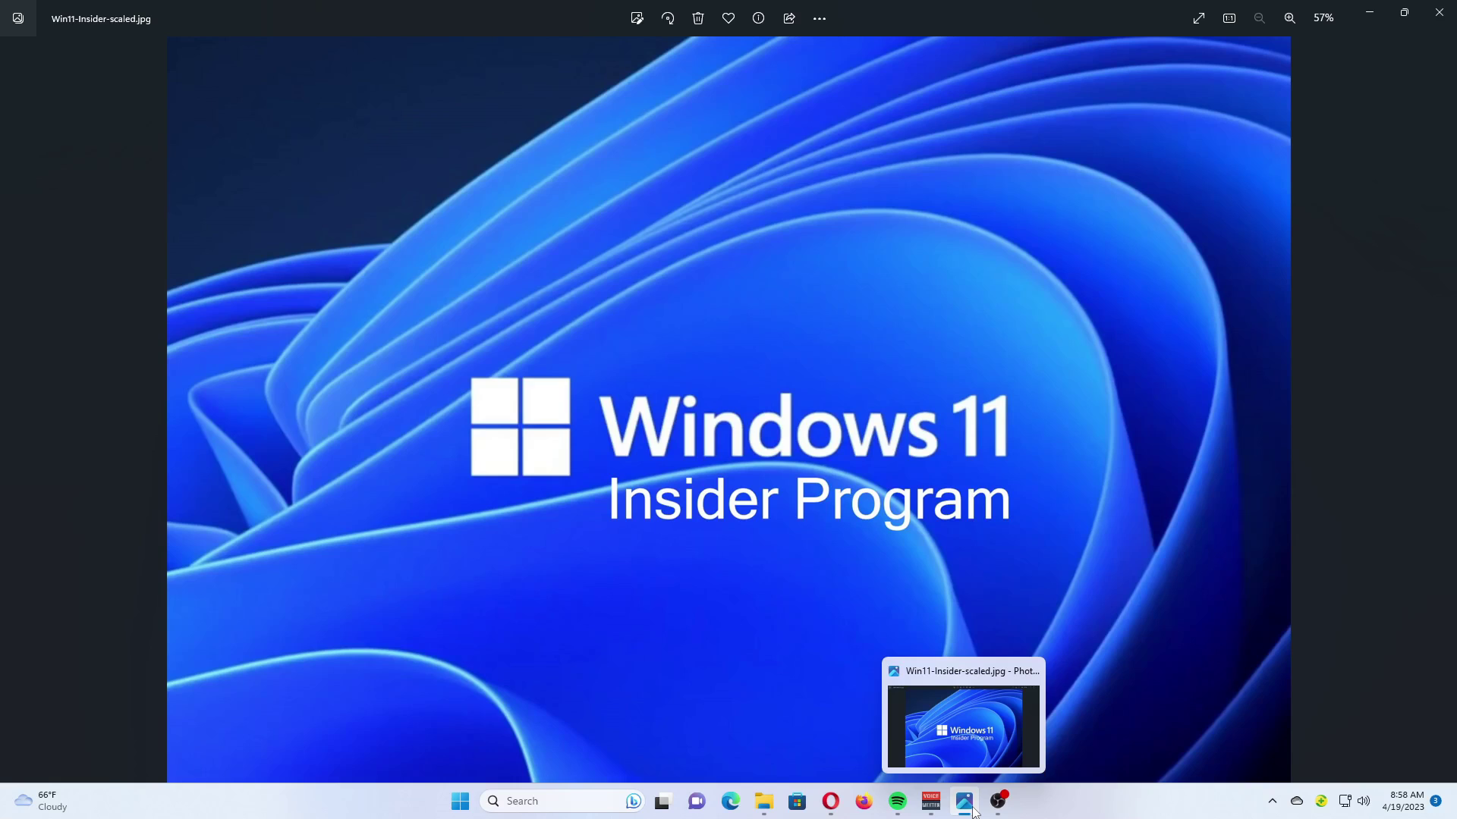
On uupdump.net in Opera, request the Latest Beta Channel build for x64.
click(830, 801)
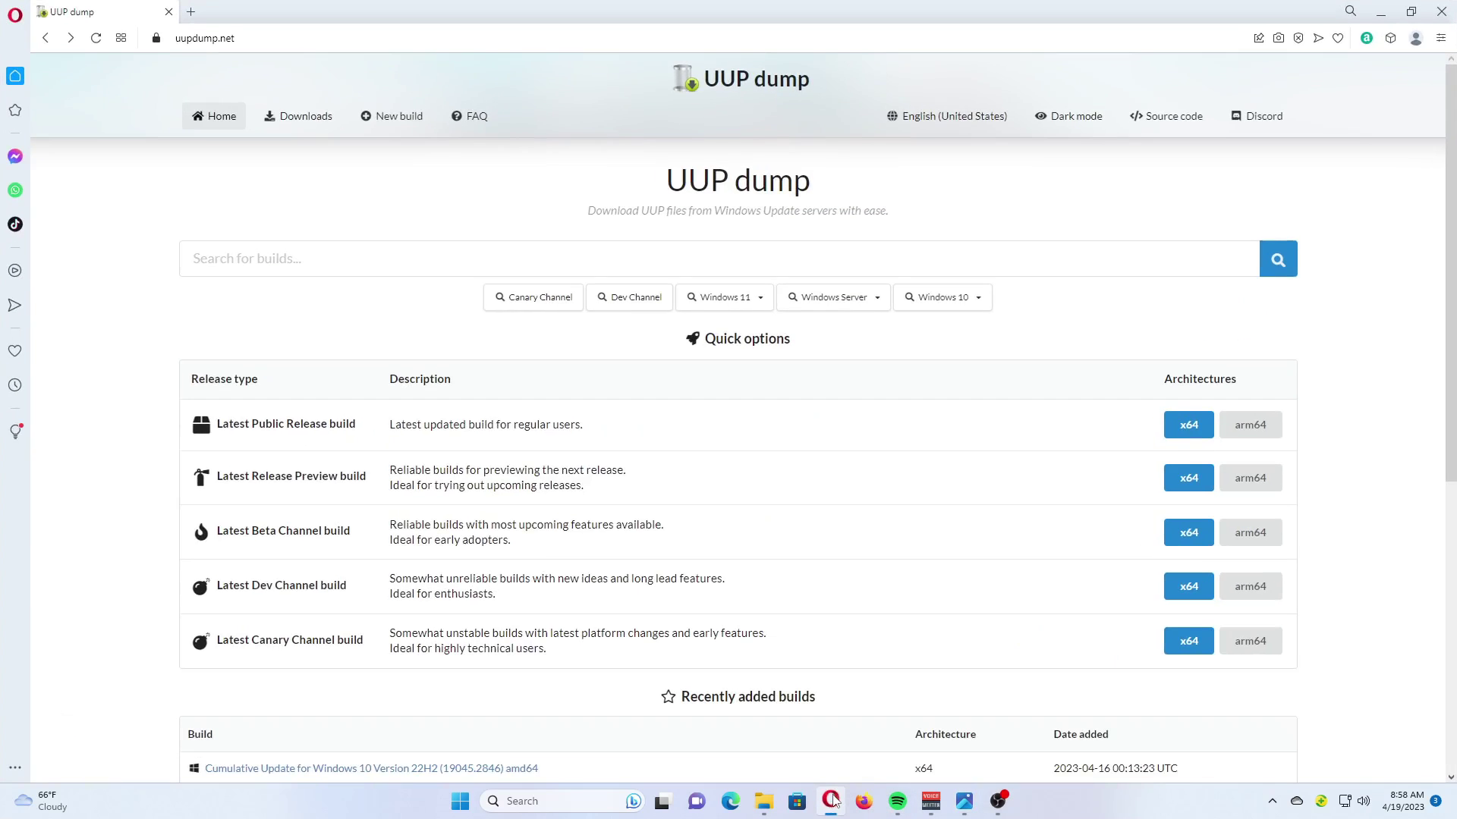
click(260, 37)
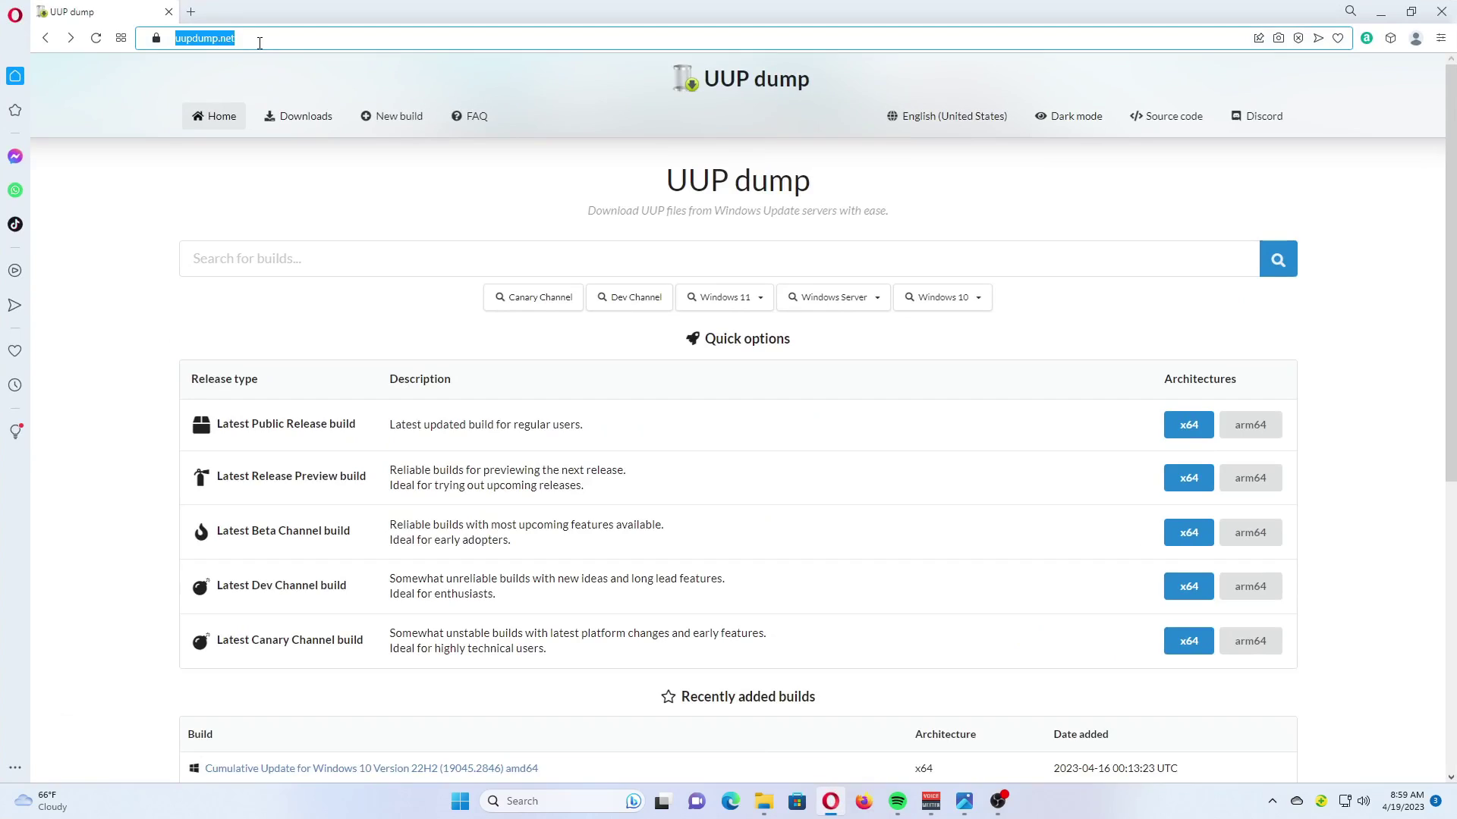
drag(236, 38, 175, 38)
click(208, 184)
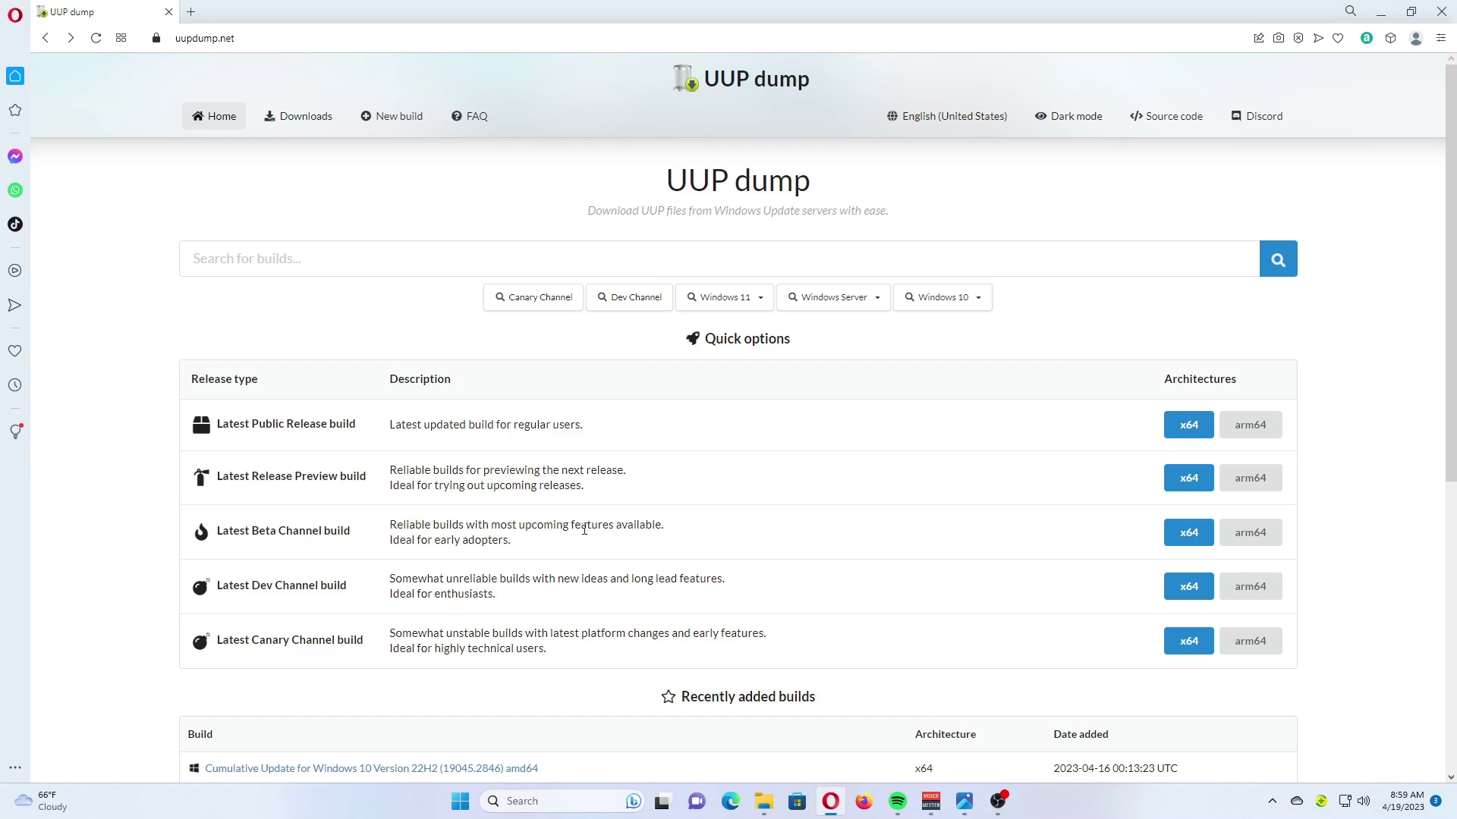
click(1189, 533)
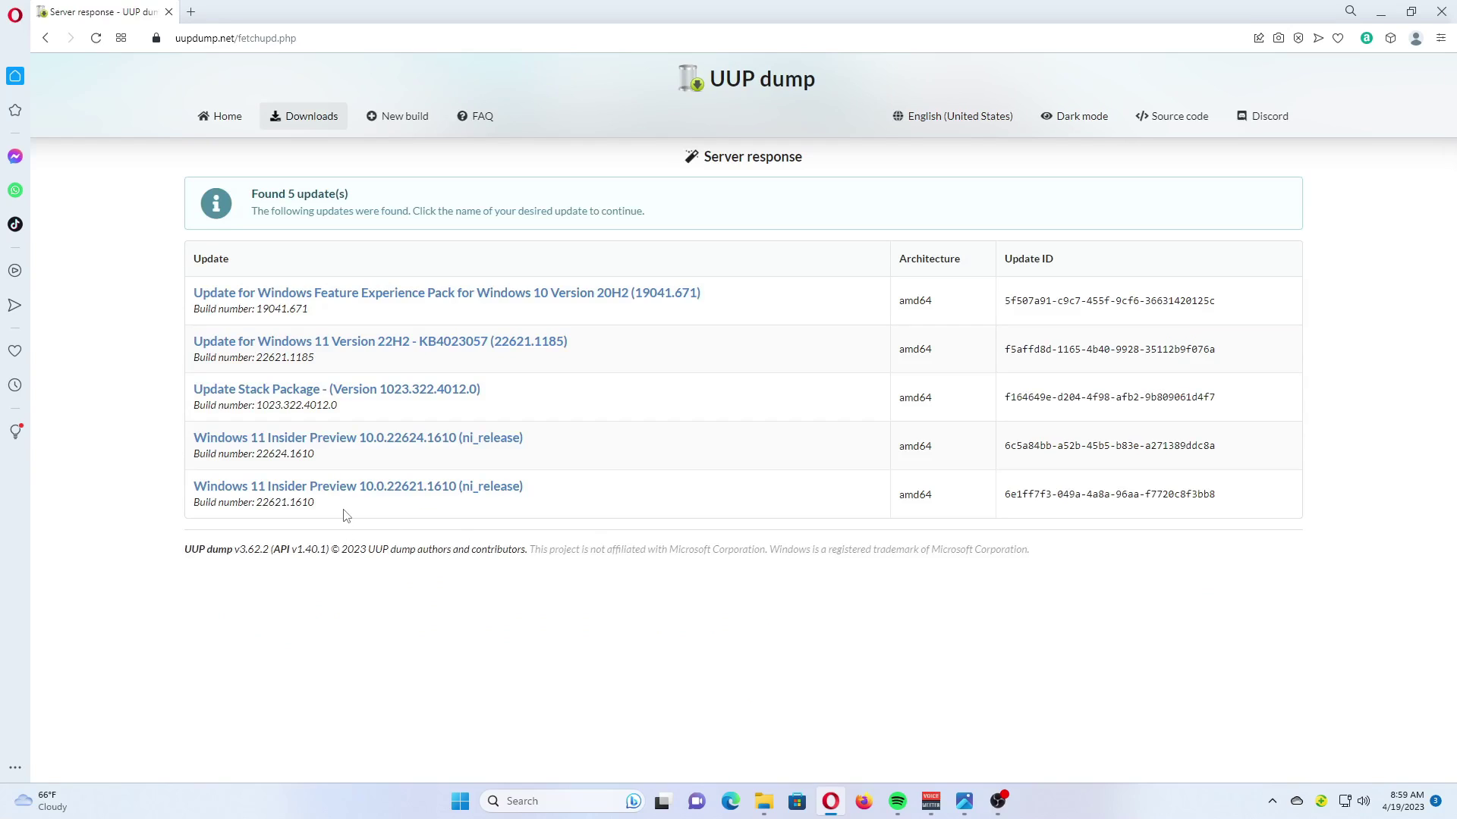
Pick Windows 11 Insider Preview 10.0.22624.1610 and continue with English (United States).
click(342, 437)
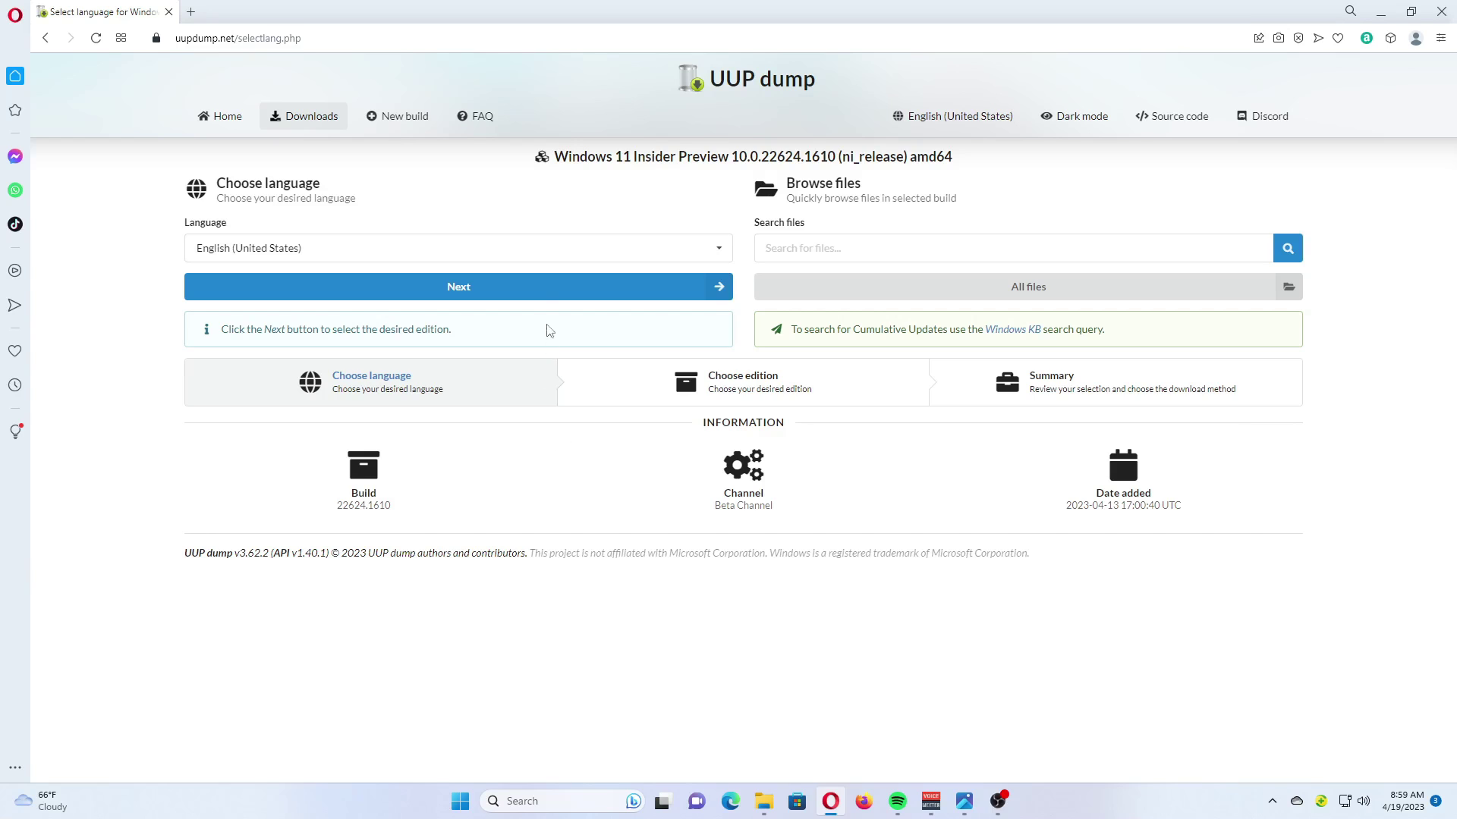
click(544, 294)
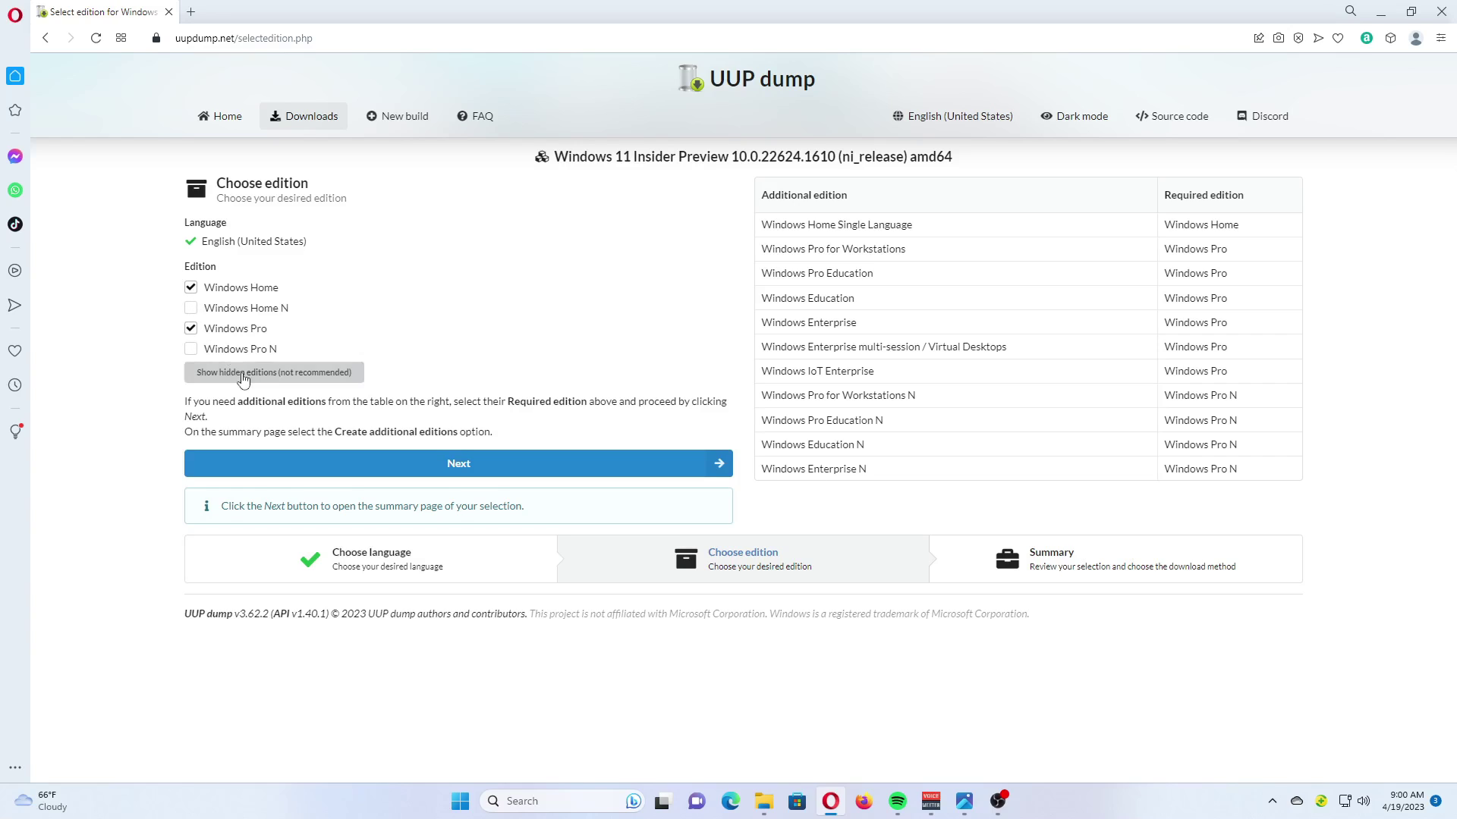
Create the Home and Pro ISO download package with 'Include updates' unchecked, and open it.
click(396, 478)
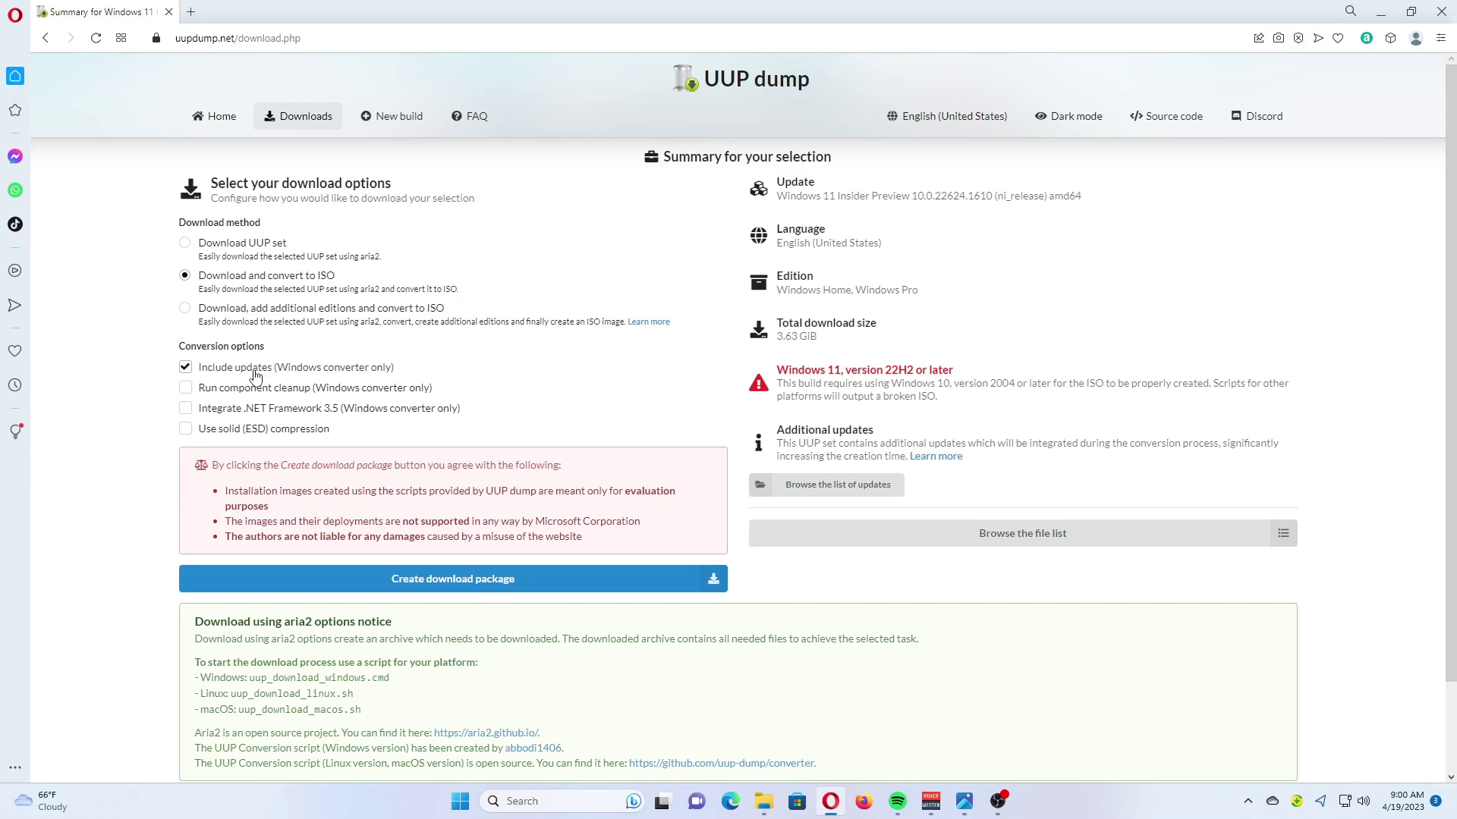
click(185, 367)
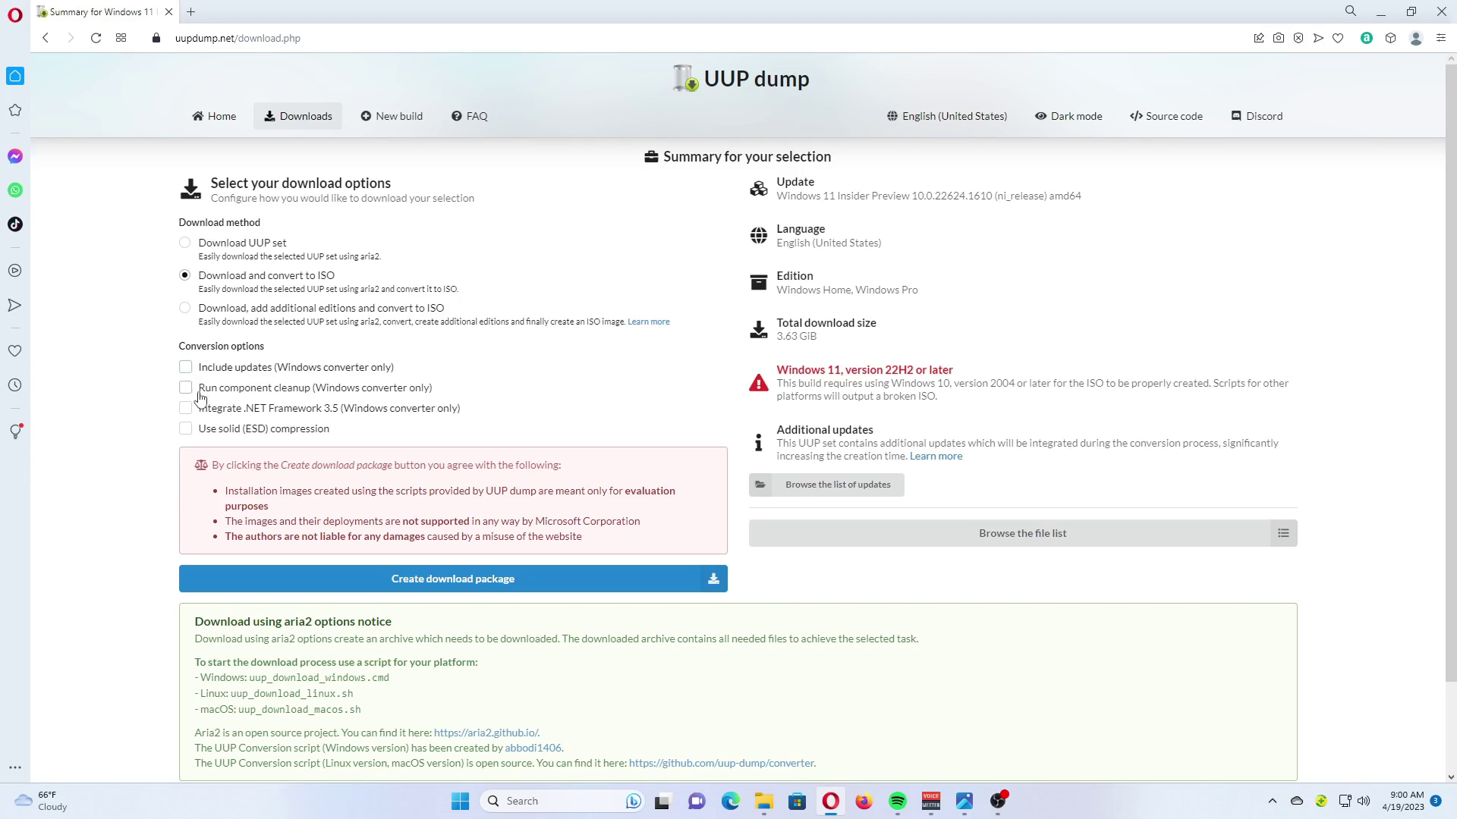
click(409, 583)
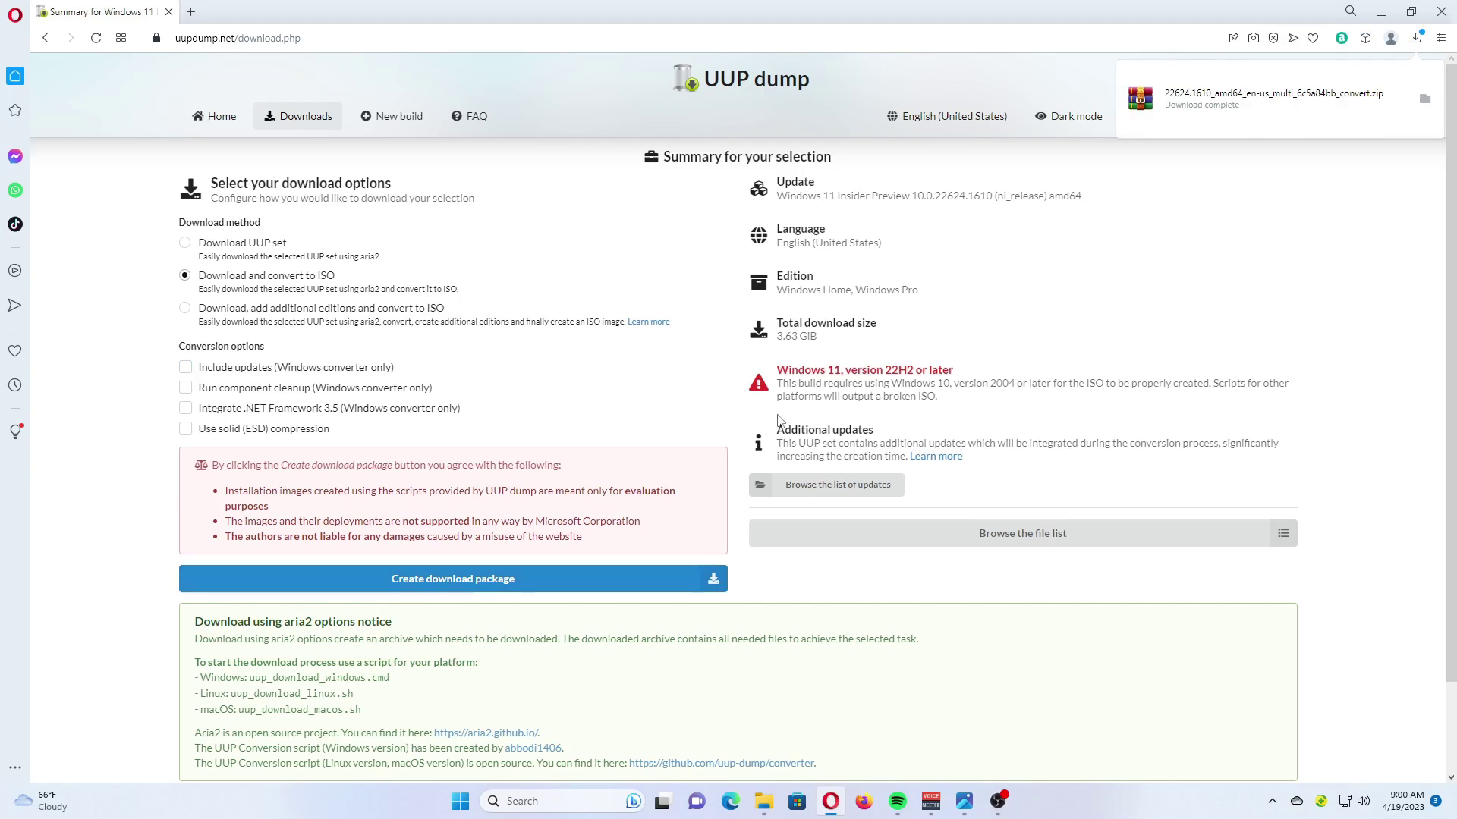
click(1251, 99)
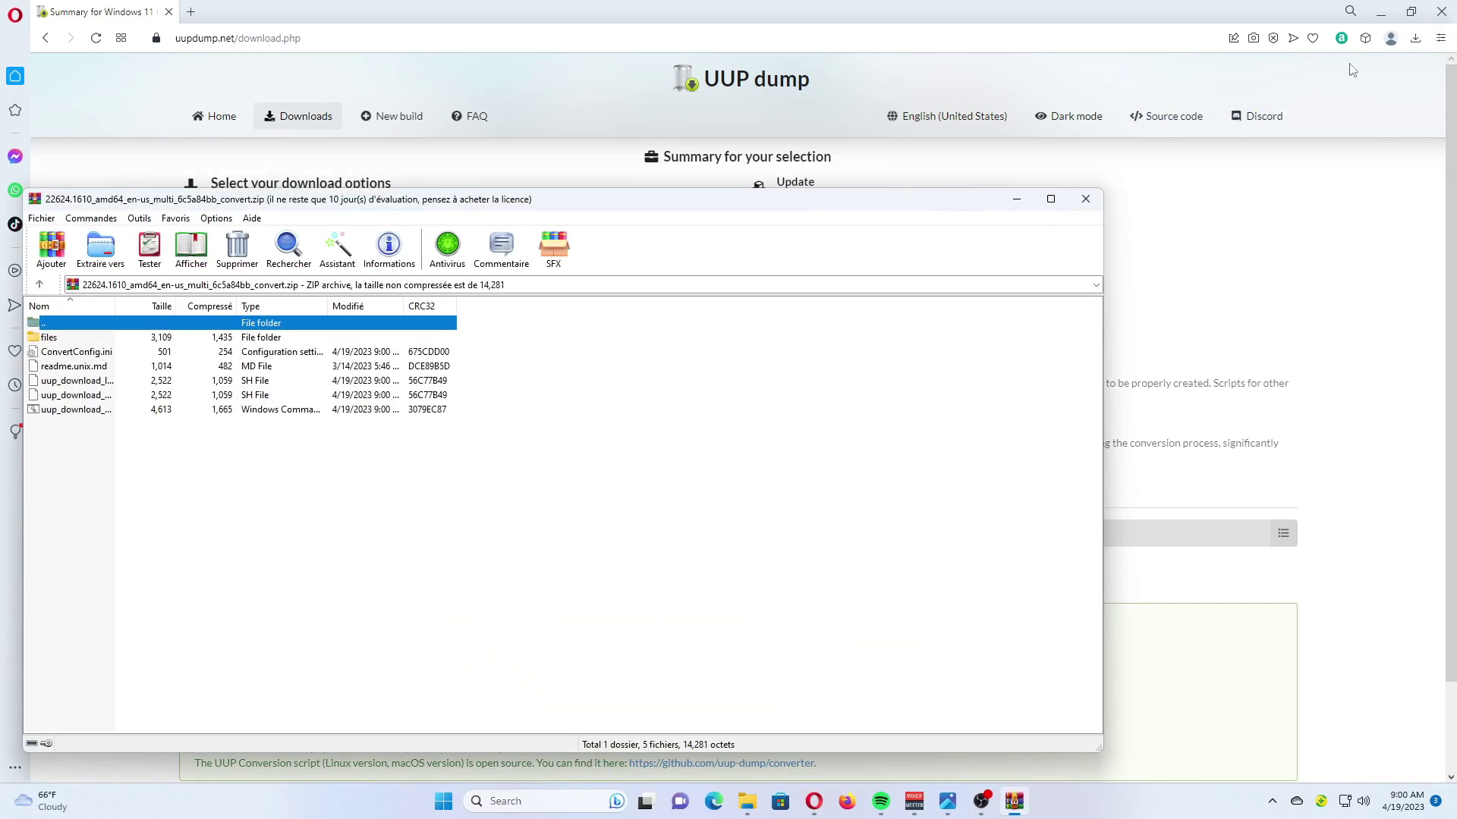
Drag the files folder and all five scripts from WinRAR to the desktop, then close WinRAR.
click(1380, 14)
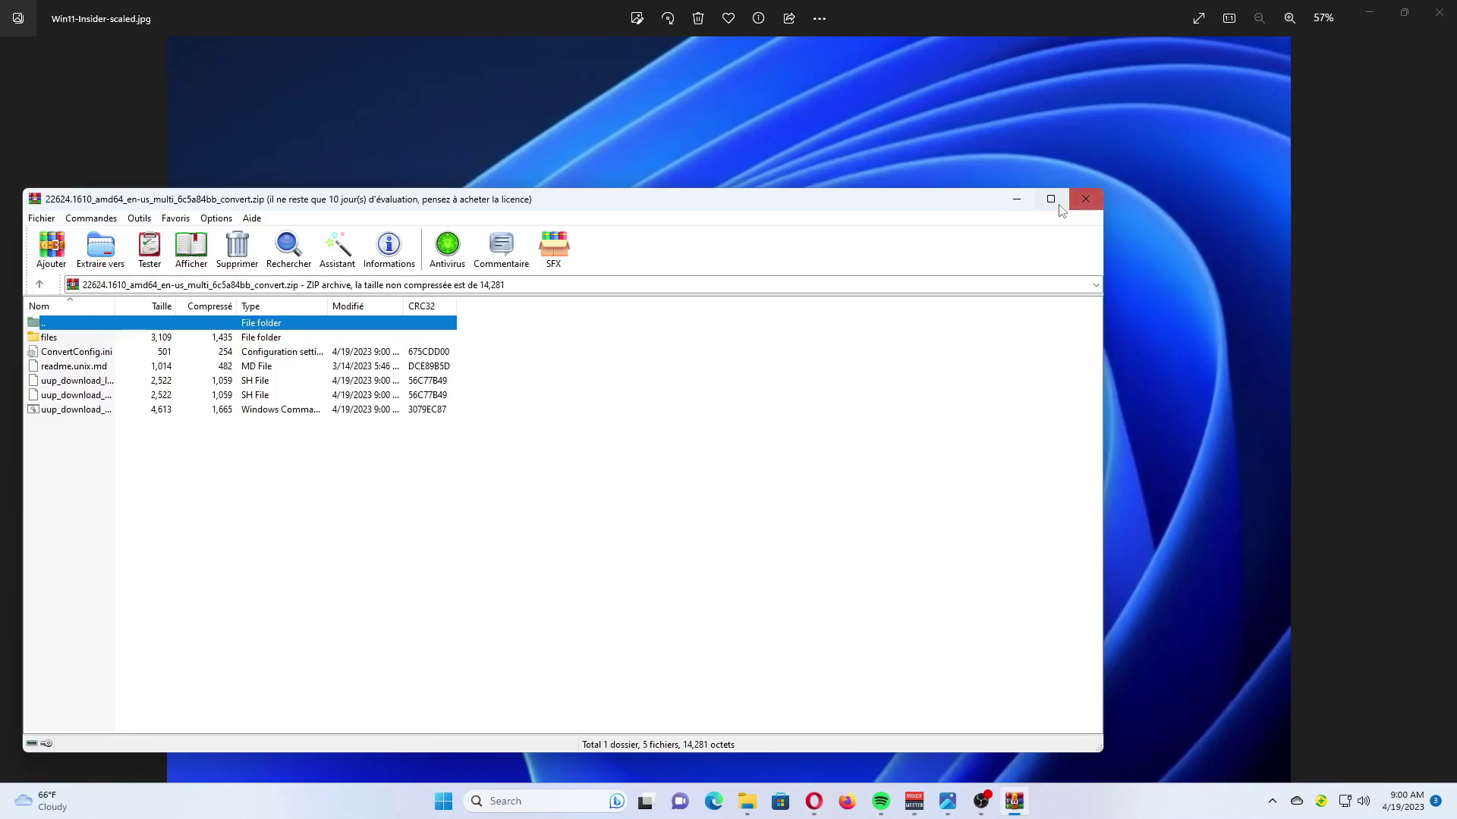
click(1374, 14)
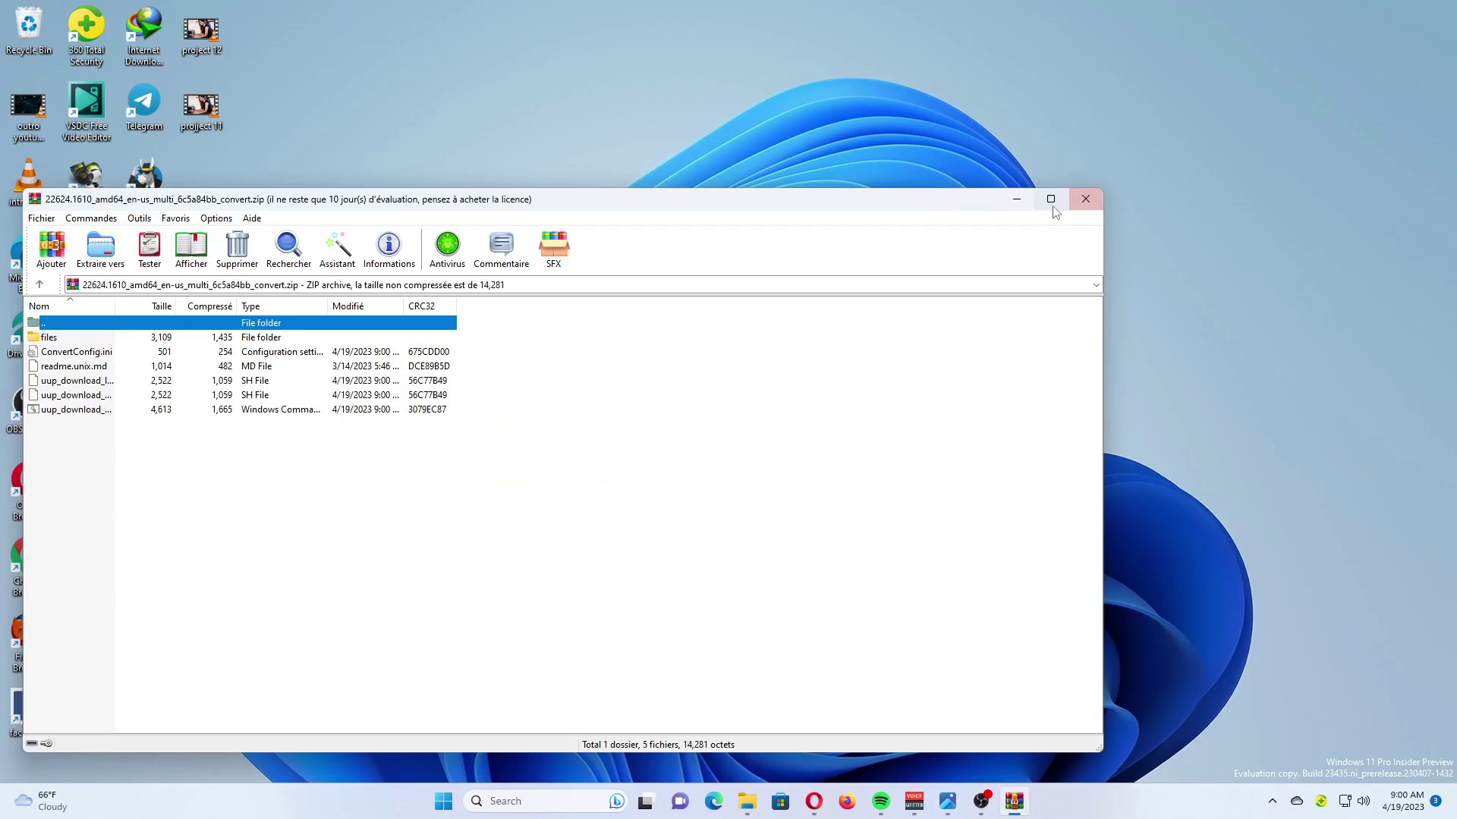
drag(759, 201, 1271, 152)
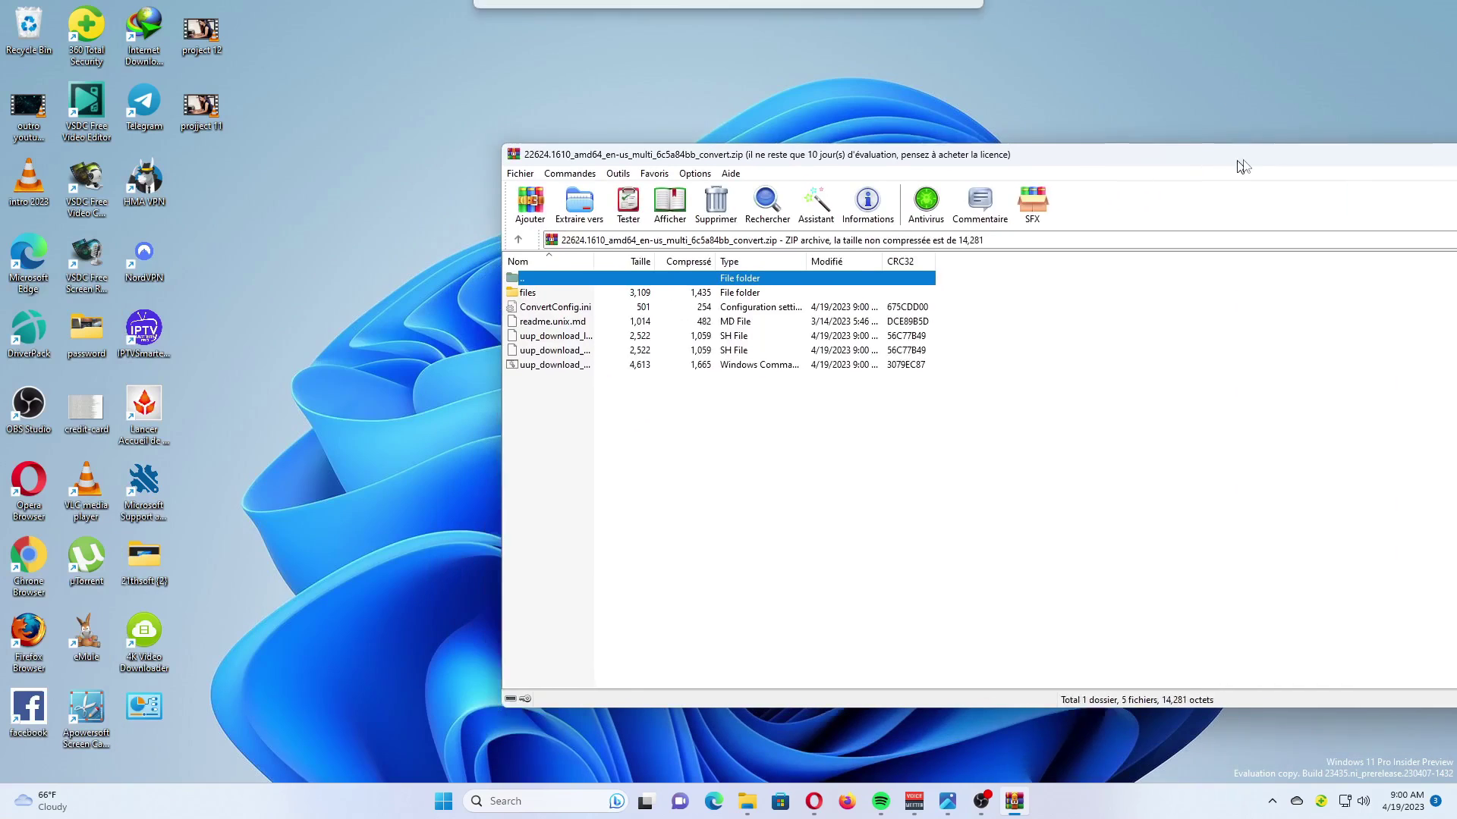
mouse_move(654, 403)
mouse_down()
mouse_move(581, 300)
mouse_move(397, 349)
mouse_up()
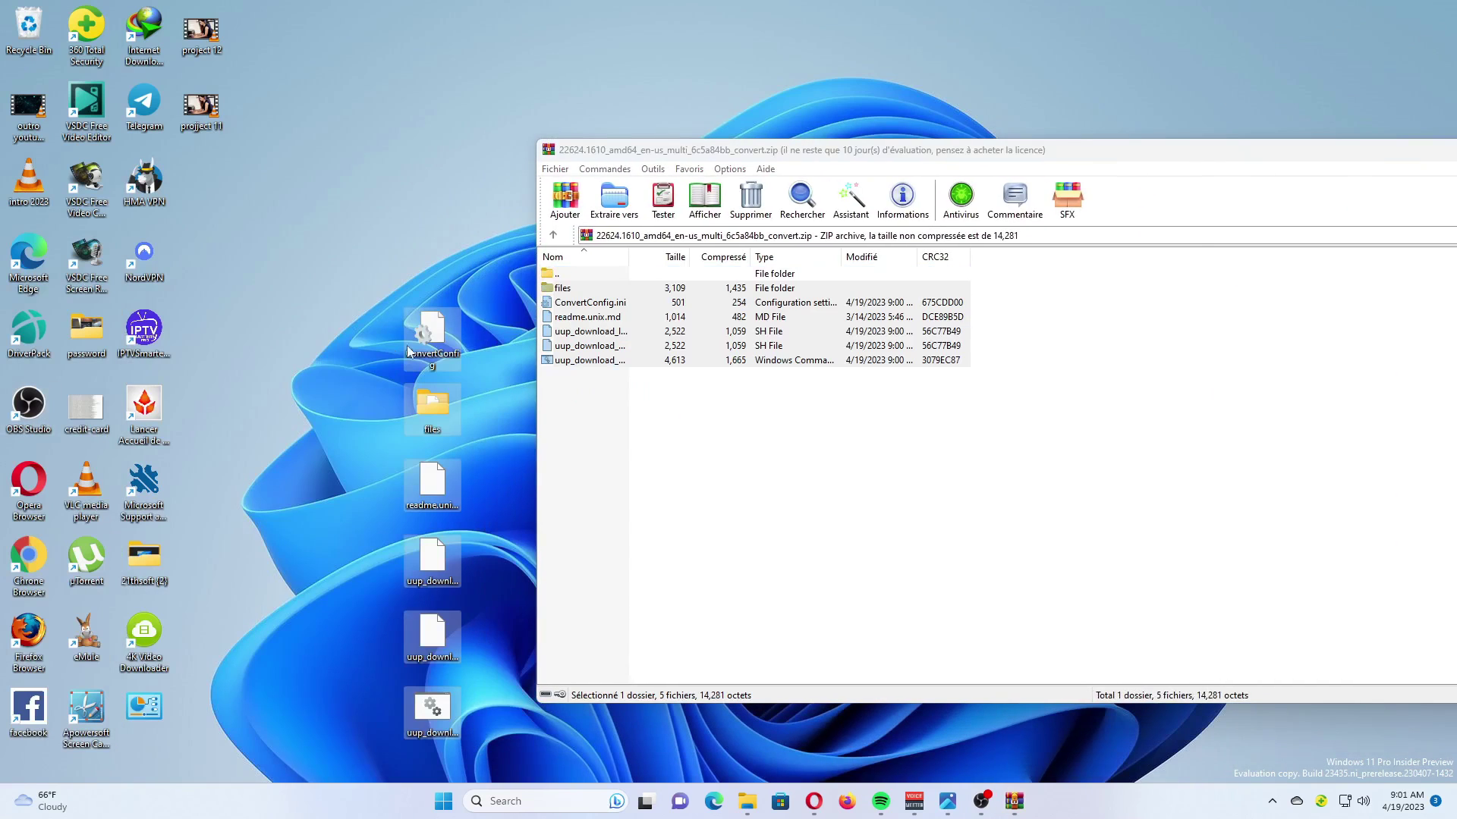
drag(1438, 160, 1173, 137)
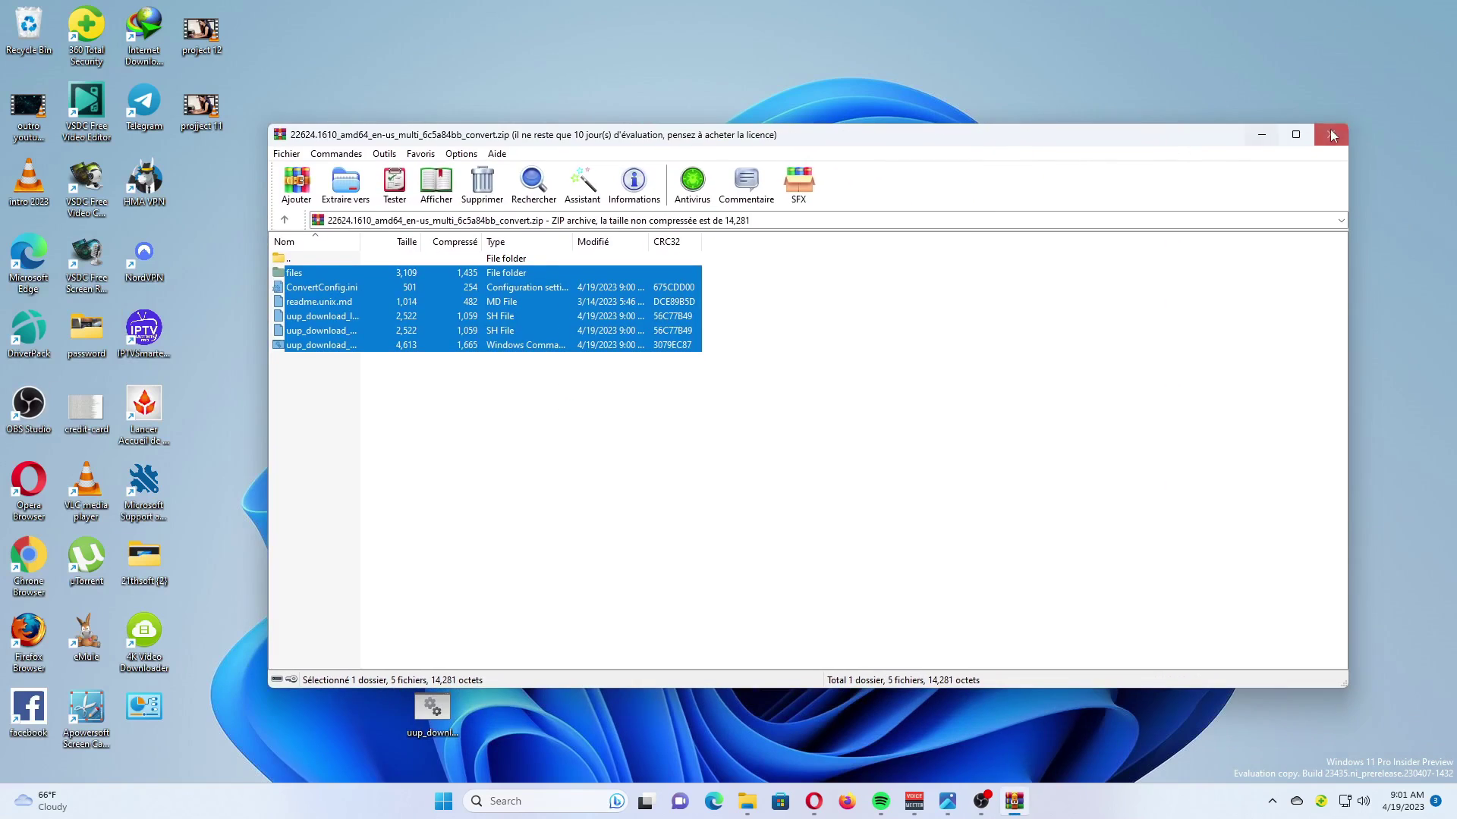
click(1331, 129)
click(702, 493)
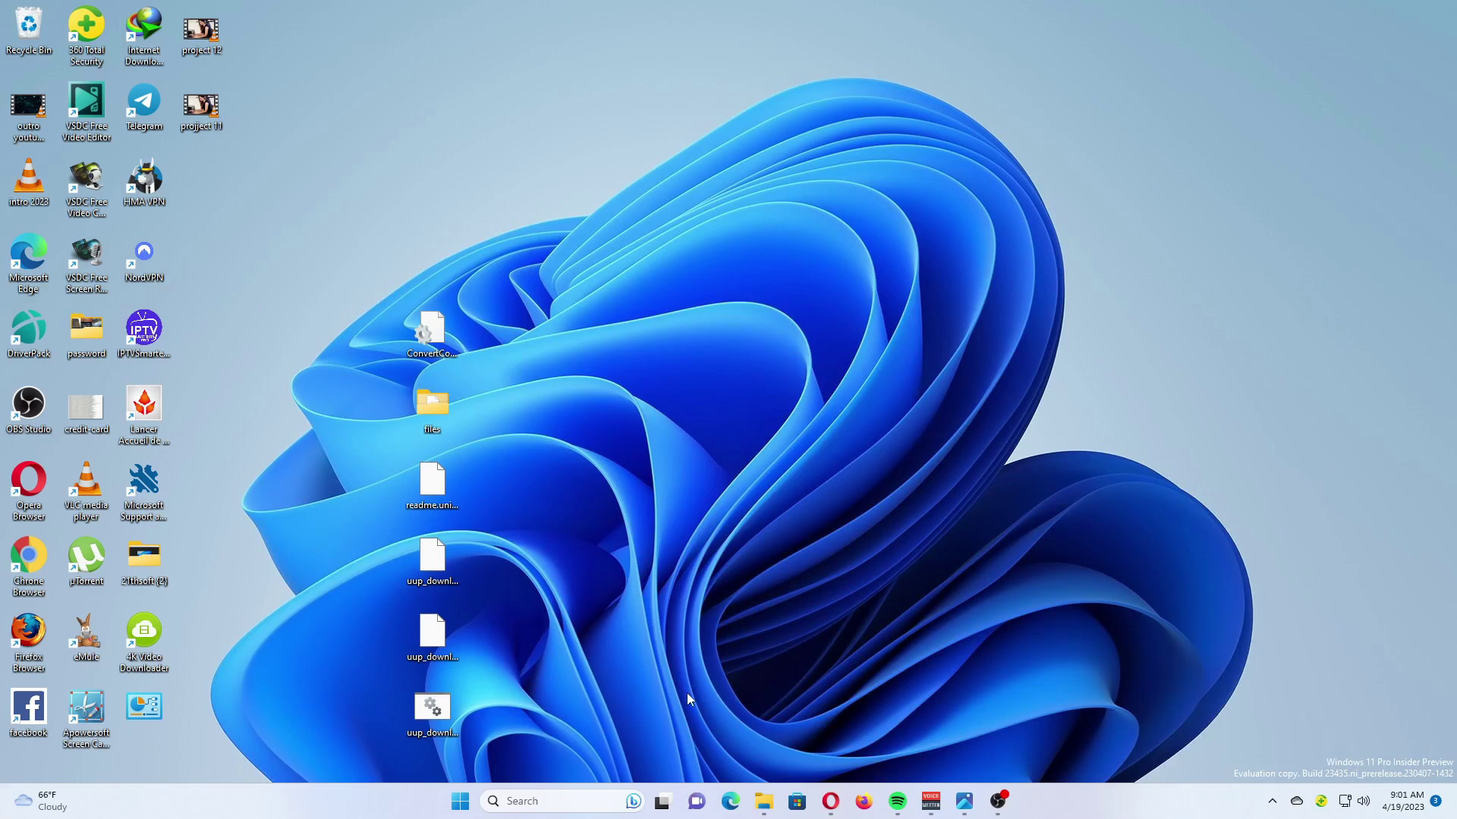
Run uup_download_windows.cmd from the desktop as administrator.
right_click(433, 709)
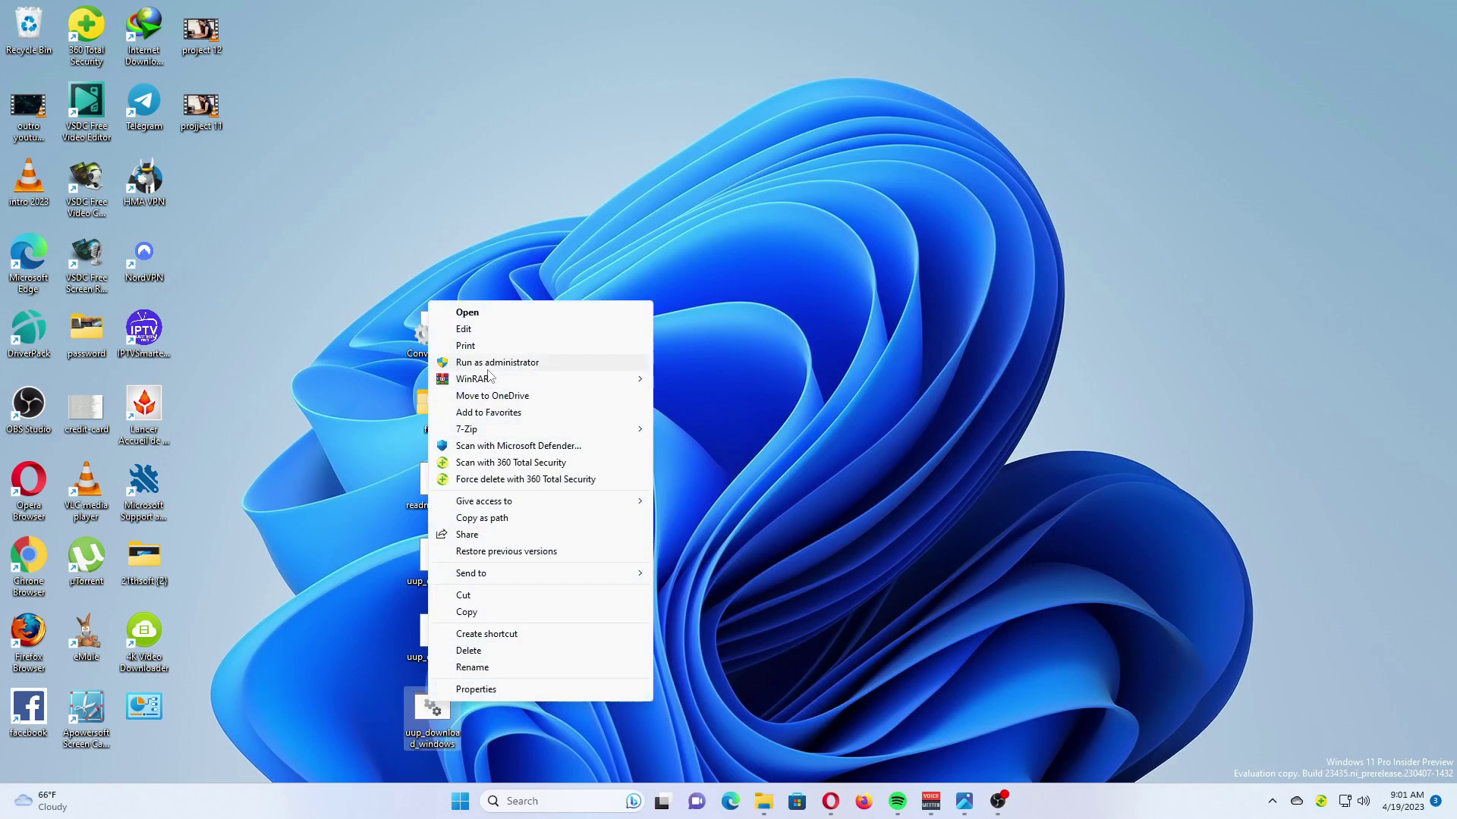
click(547, 362)
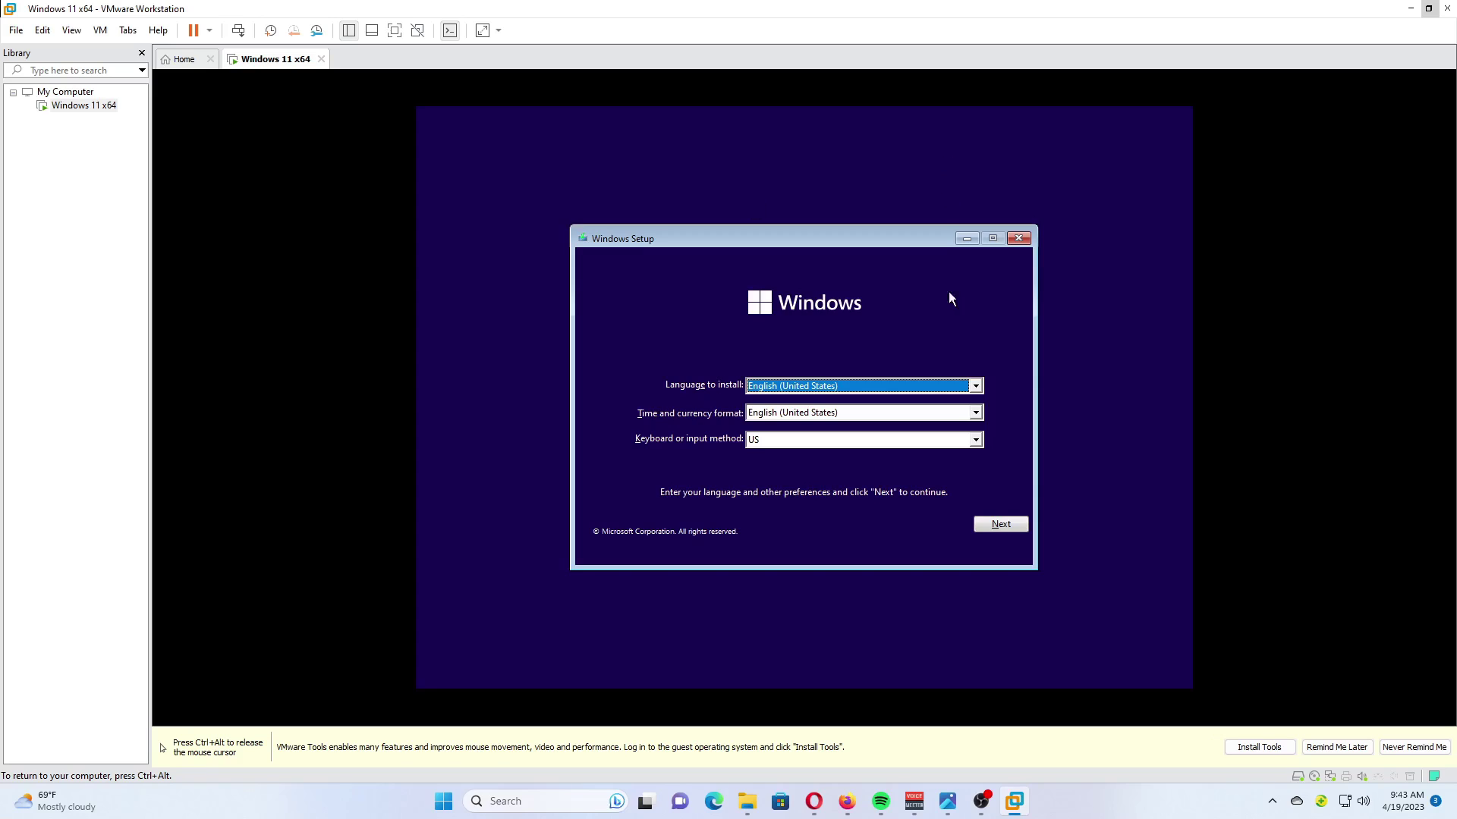
Keep English (United States) on the VM's Windows Setup language screen and start the installation.
click(1000, 524)
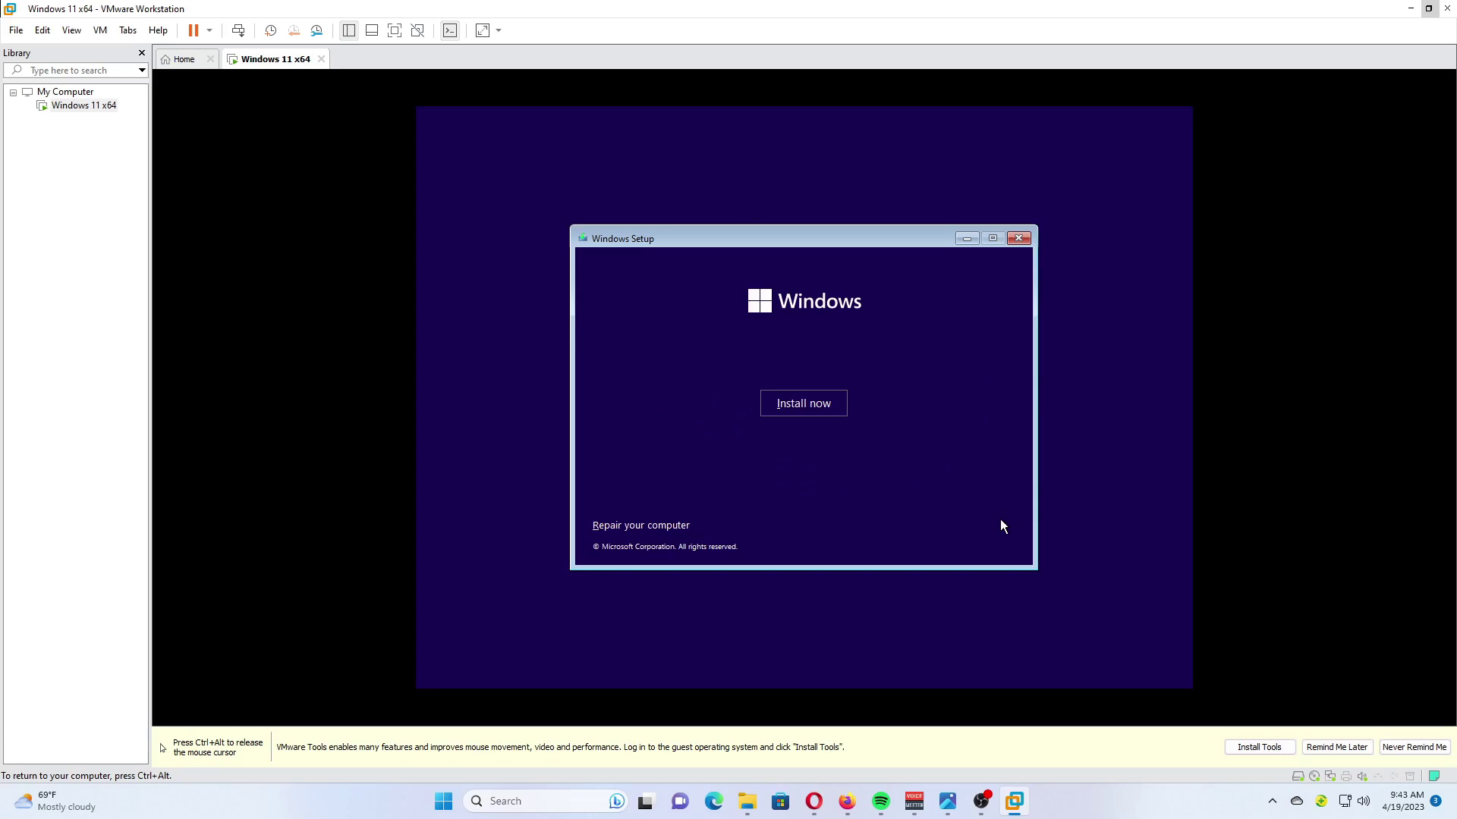
click(820, 407)
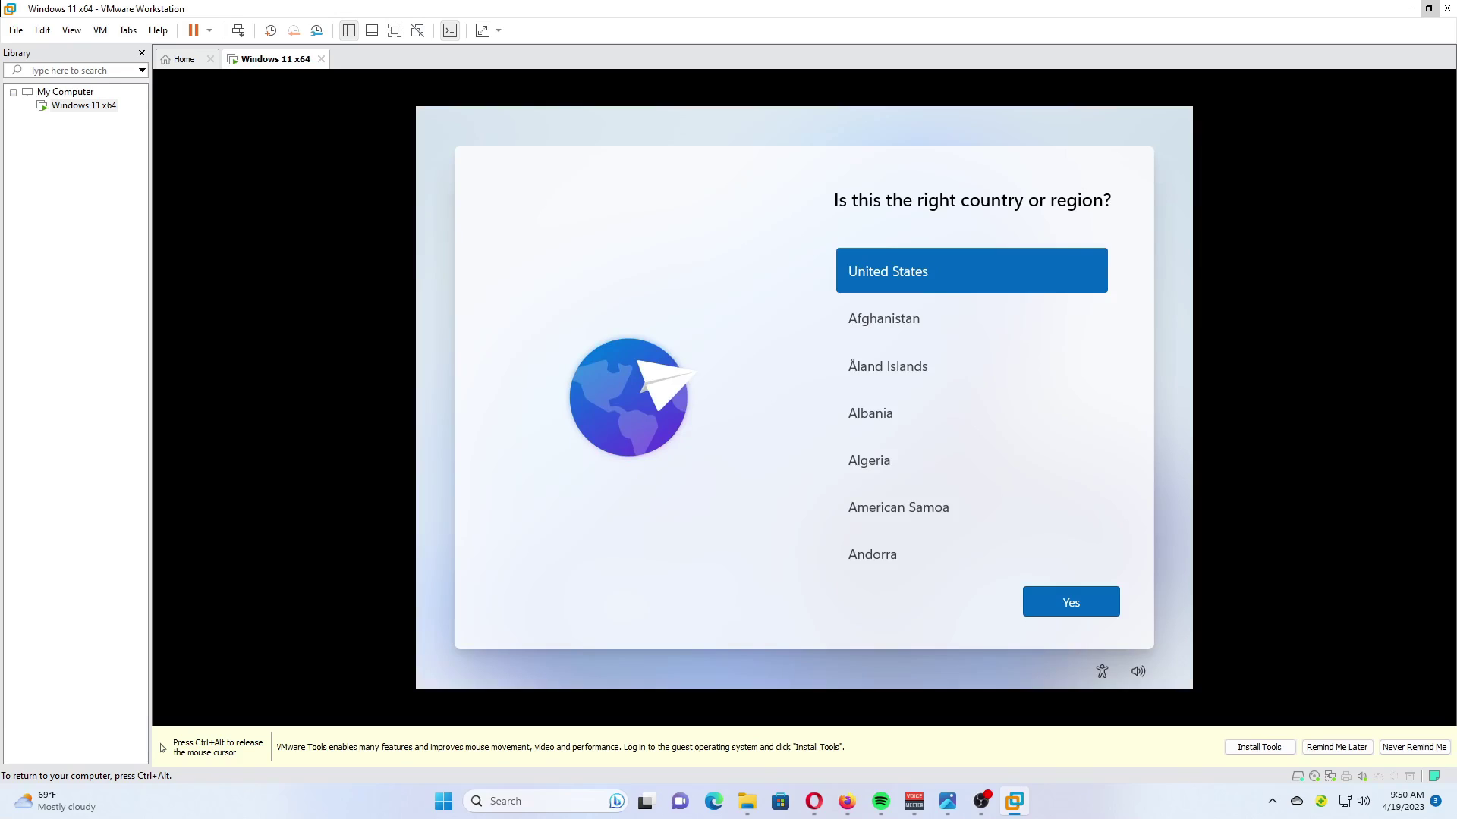
mouse_move(971, 413)
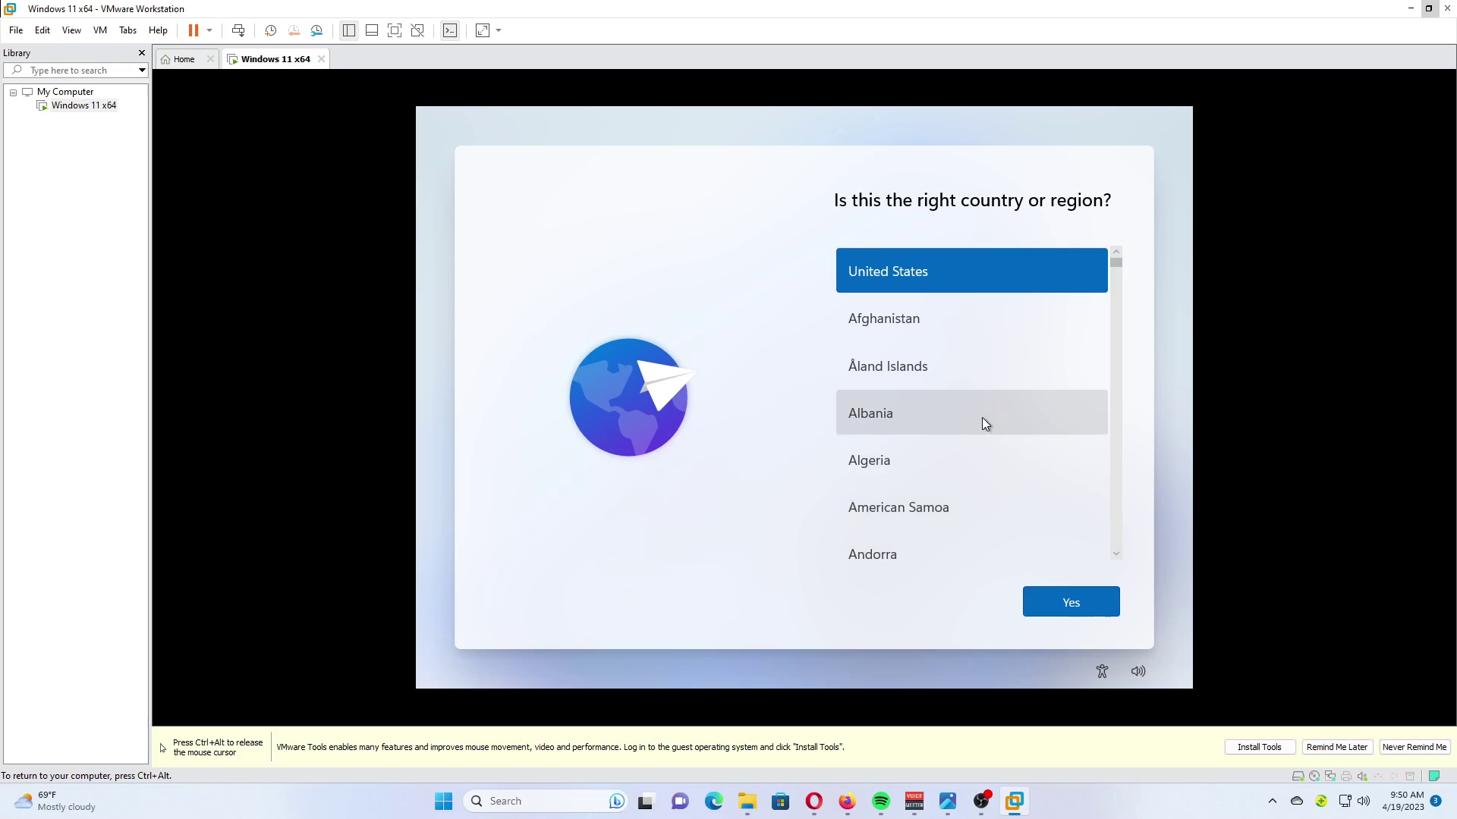
Confirm United States as the country and US as the keyboard layout, skipping a second layout.
click(1069, 603)
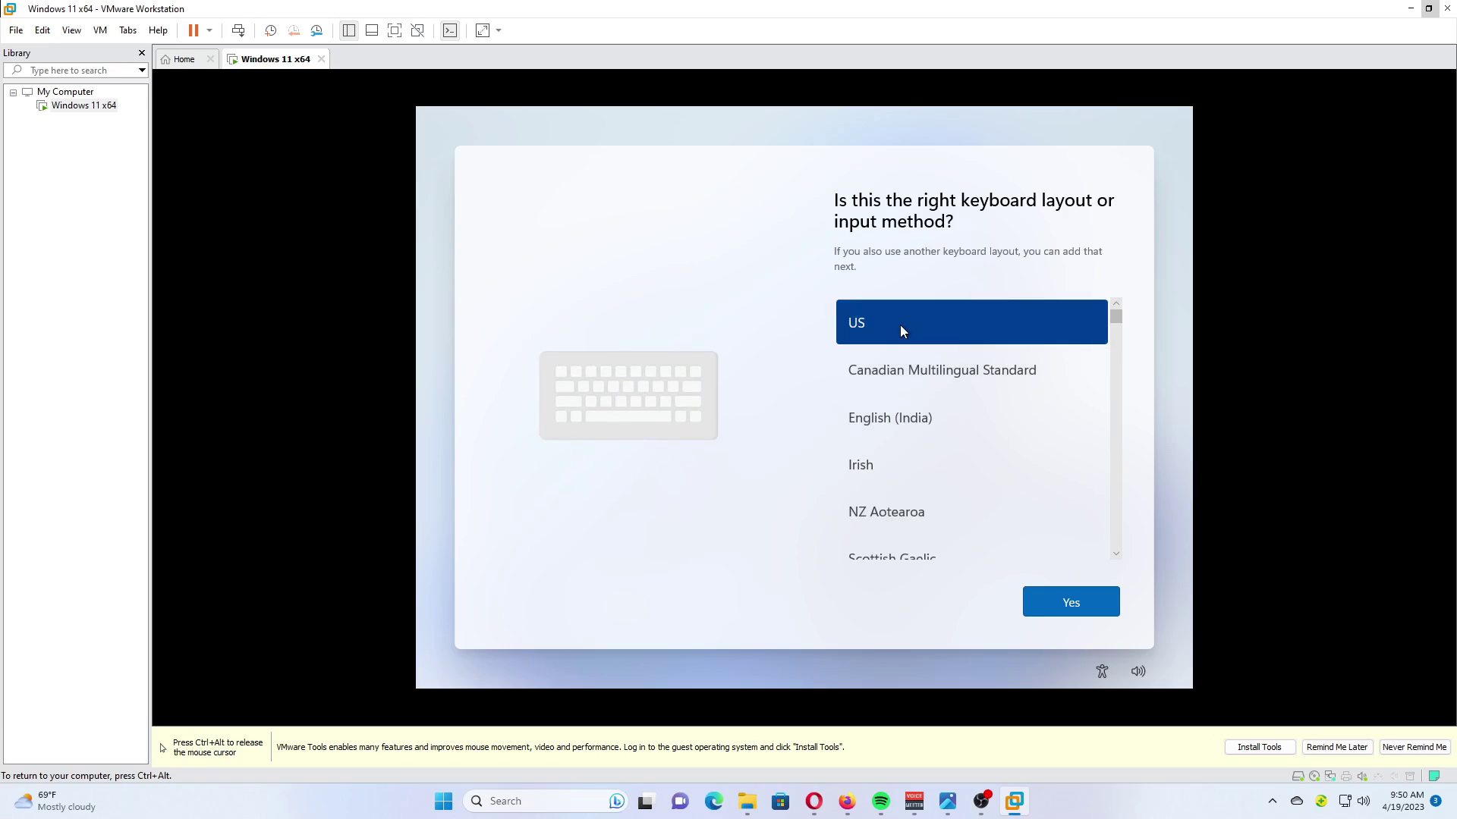
click(1081, 596)
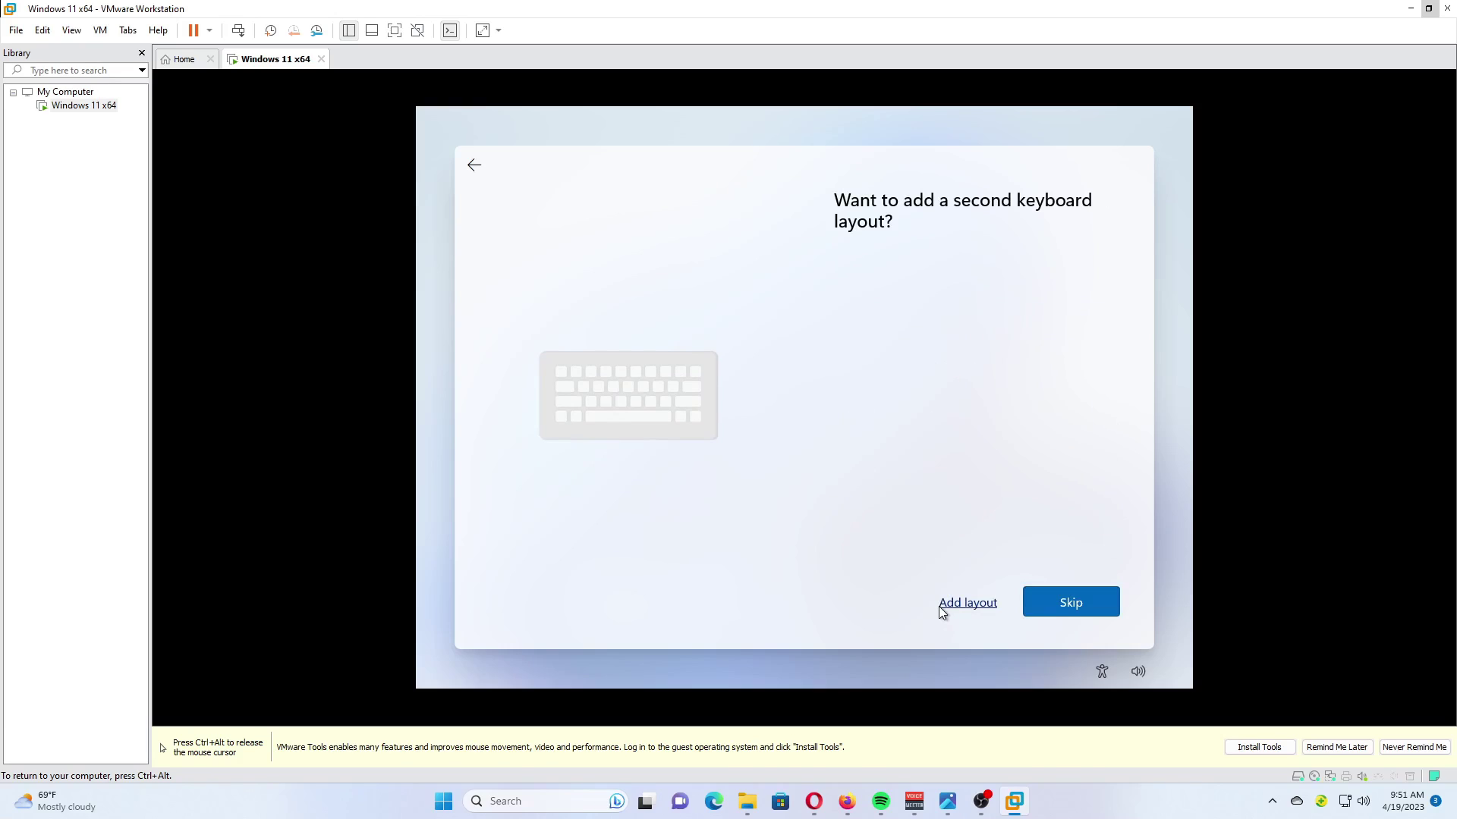
click(1051, 604)
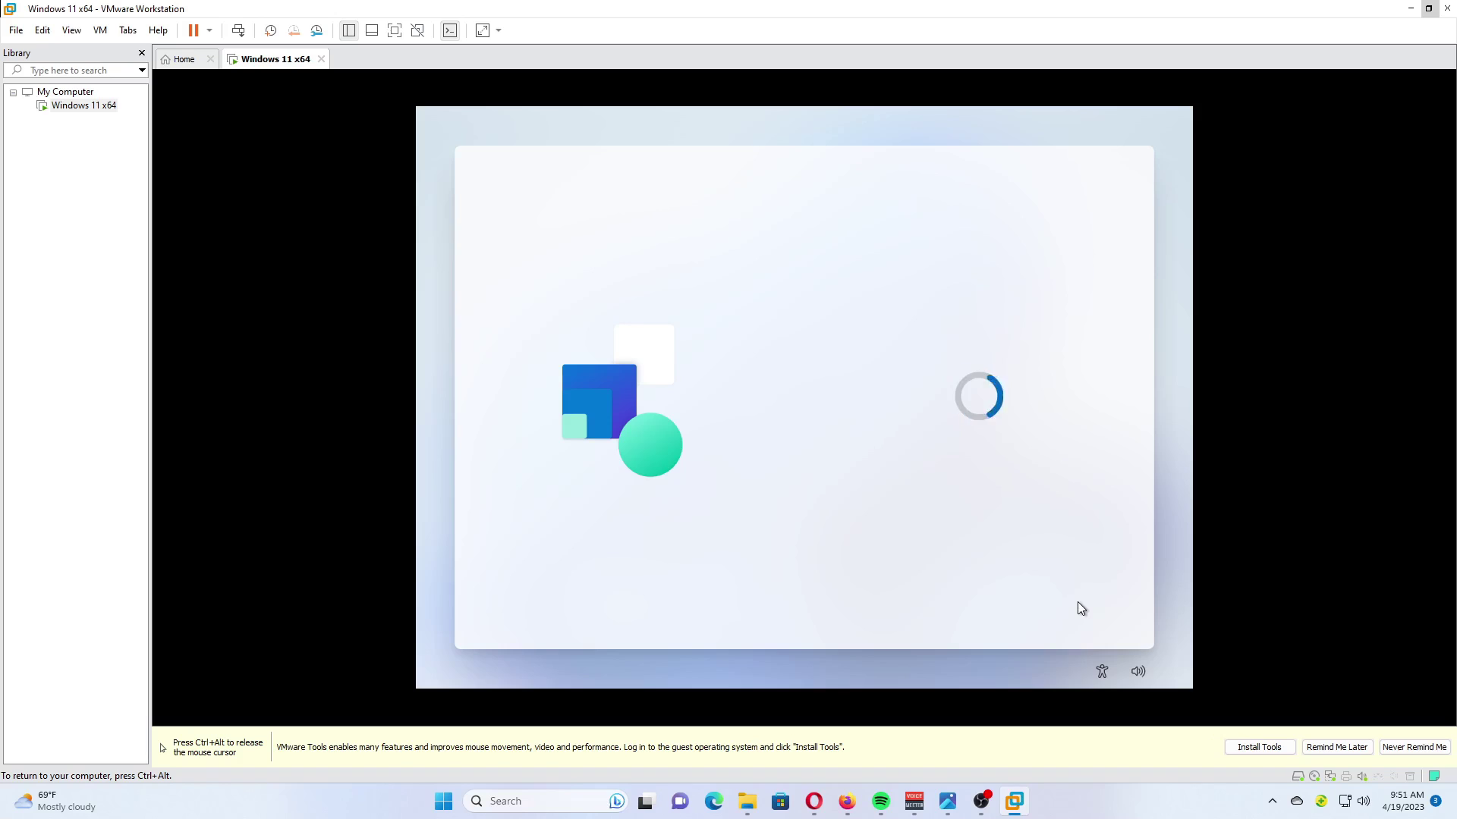
text(pc)
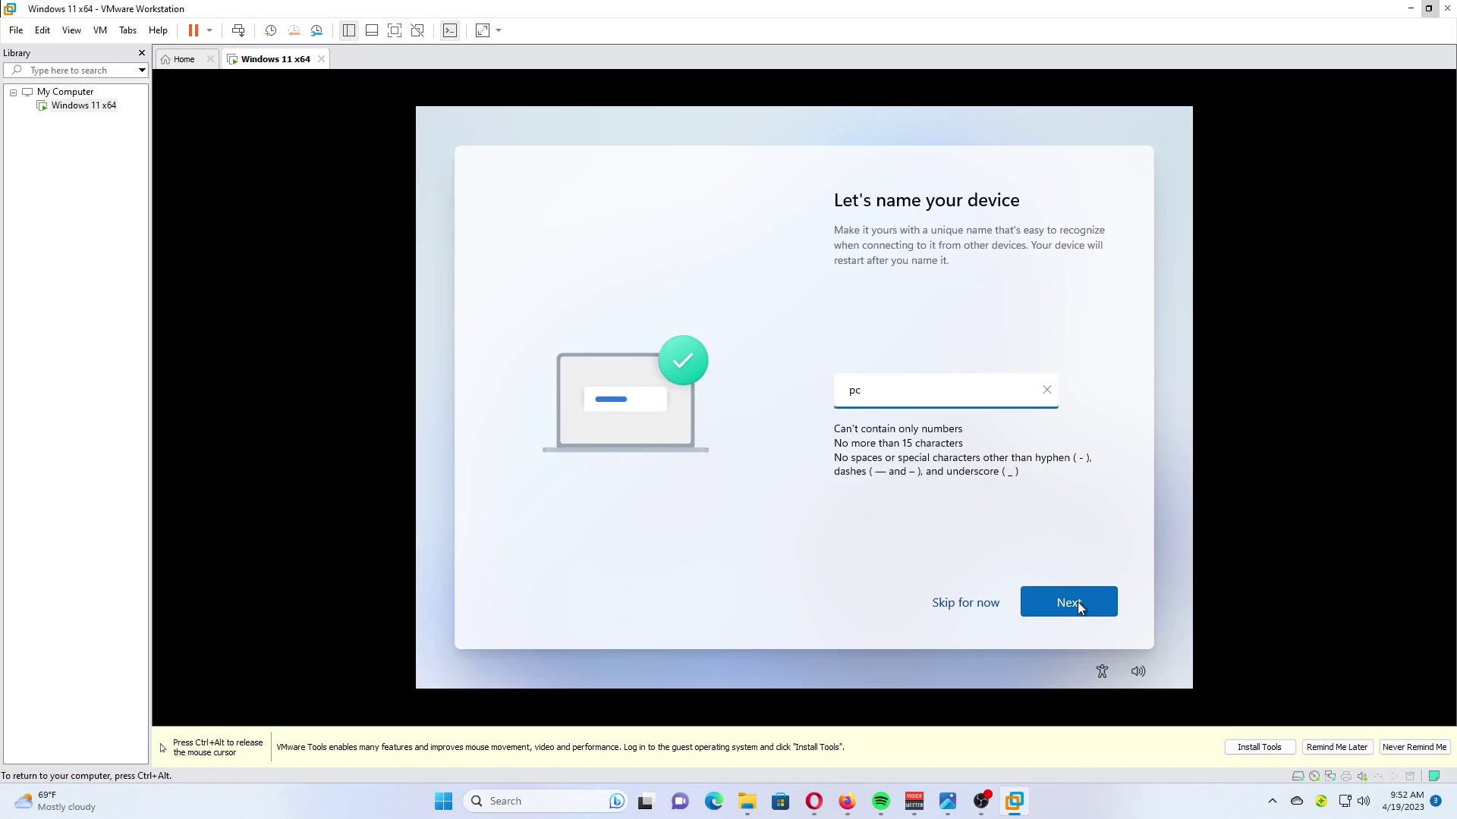
Confirm 'pc' as the device name and choose 'Set up for personal use'.
click(1078, 602)
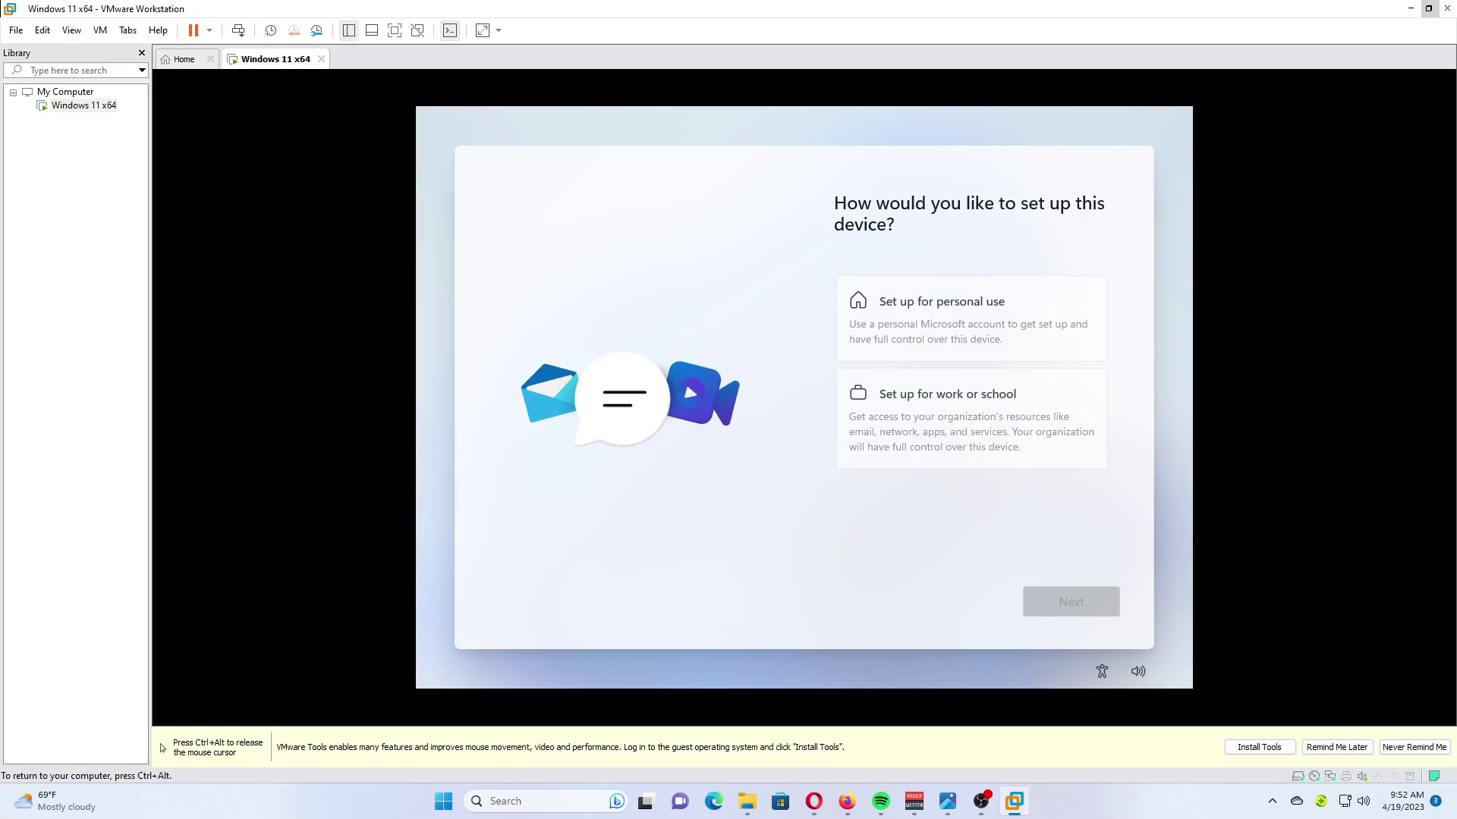
click(905, 303)
click(1071, 601)
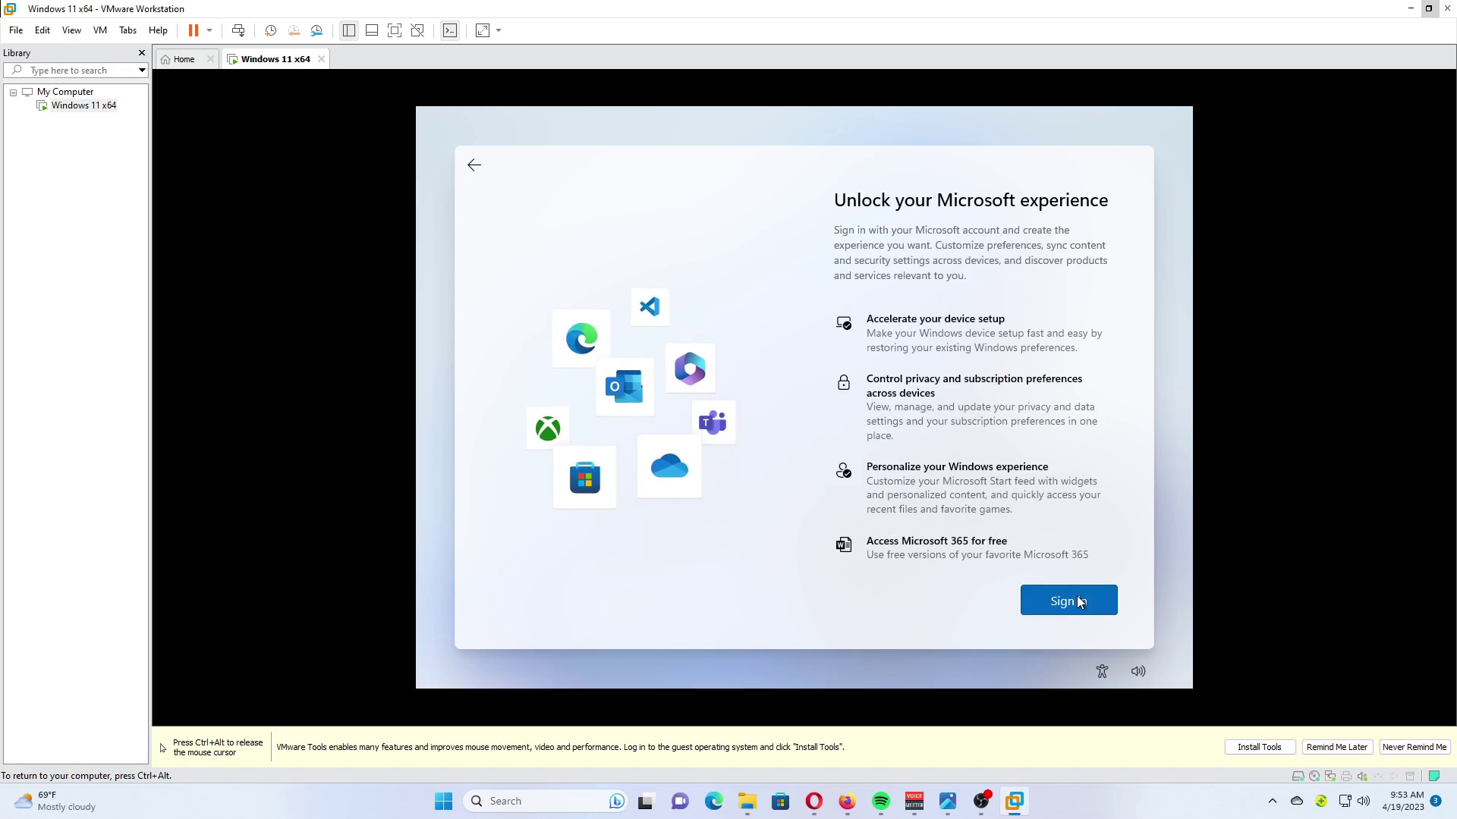
Sign in with the Microsoft account by submitting its identifier and password.
click(1079, 601)
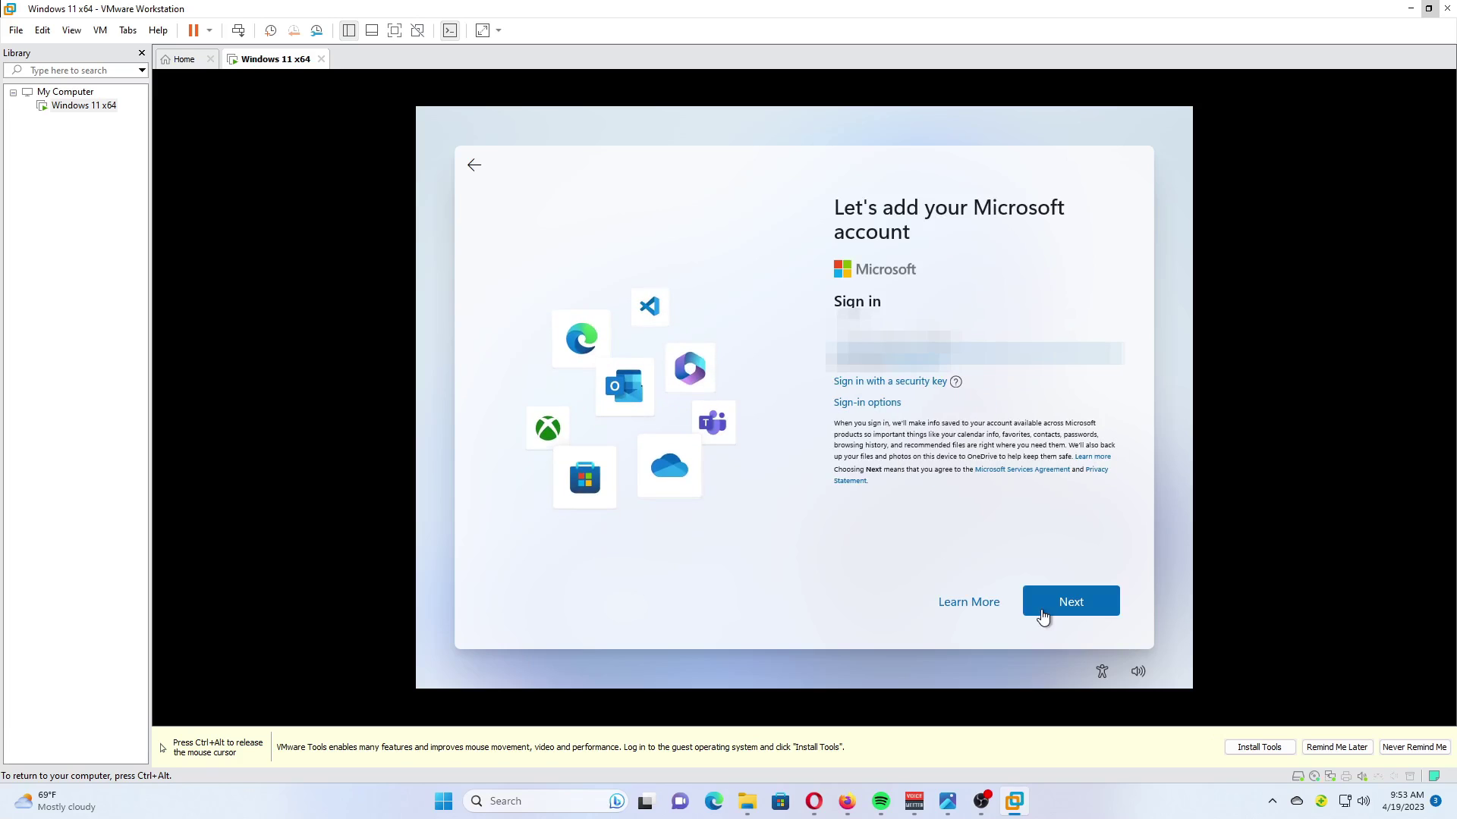
click(1041, 615)
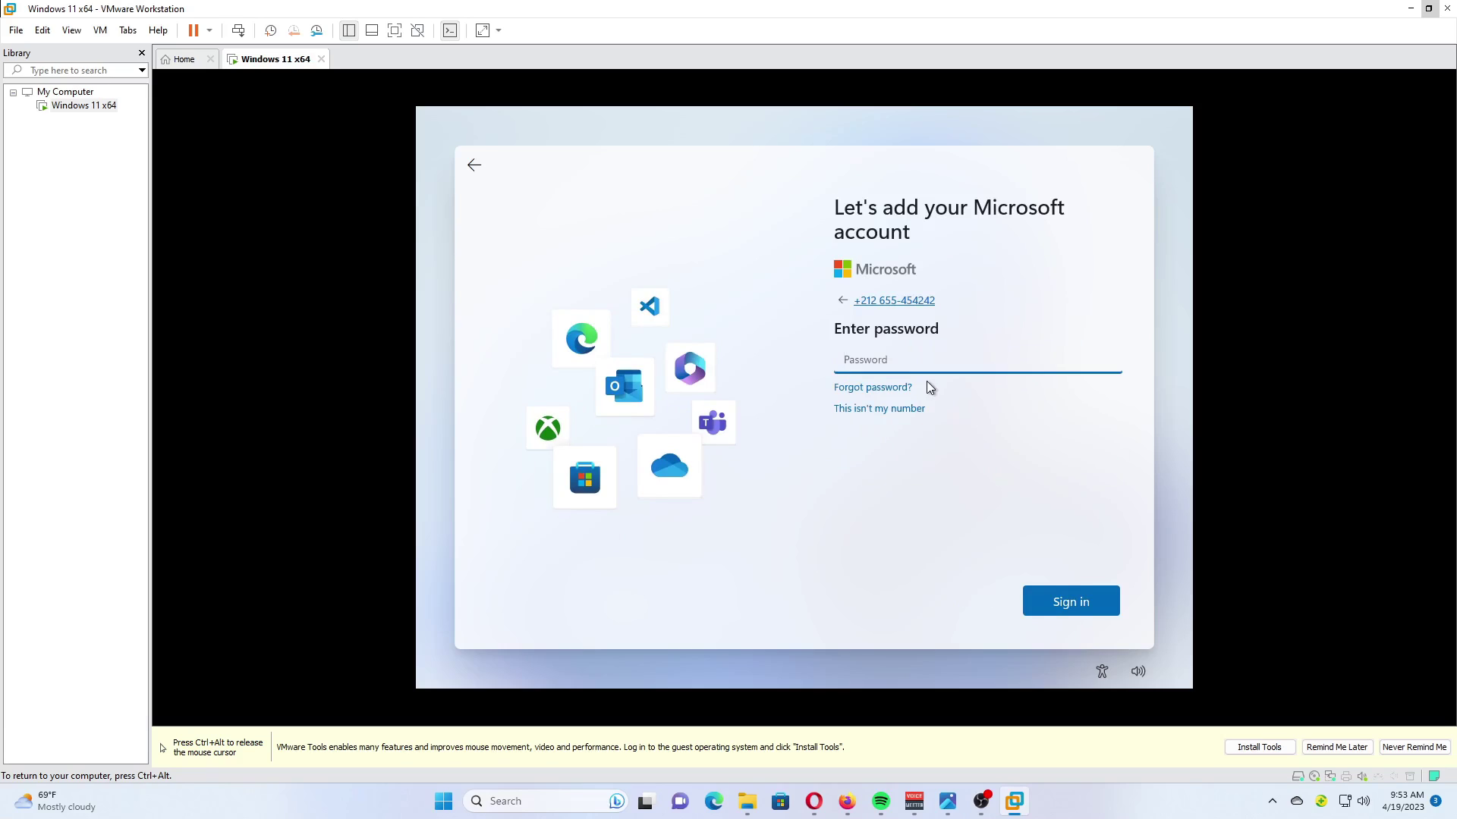
text(•••)
text(•••)
click(1070, 601)
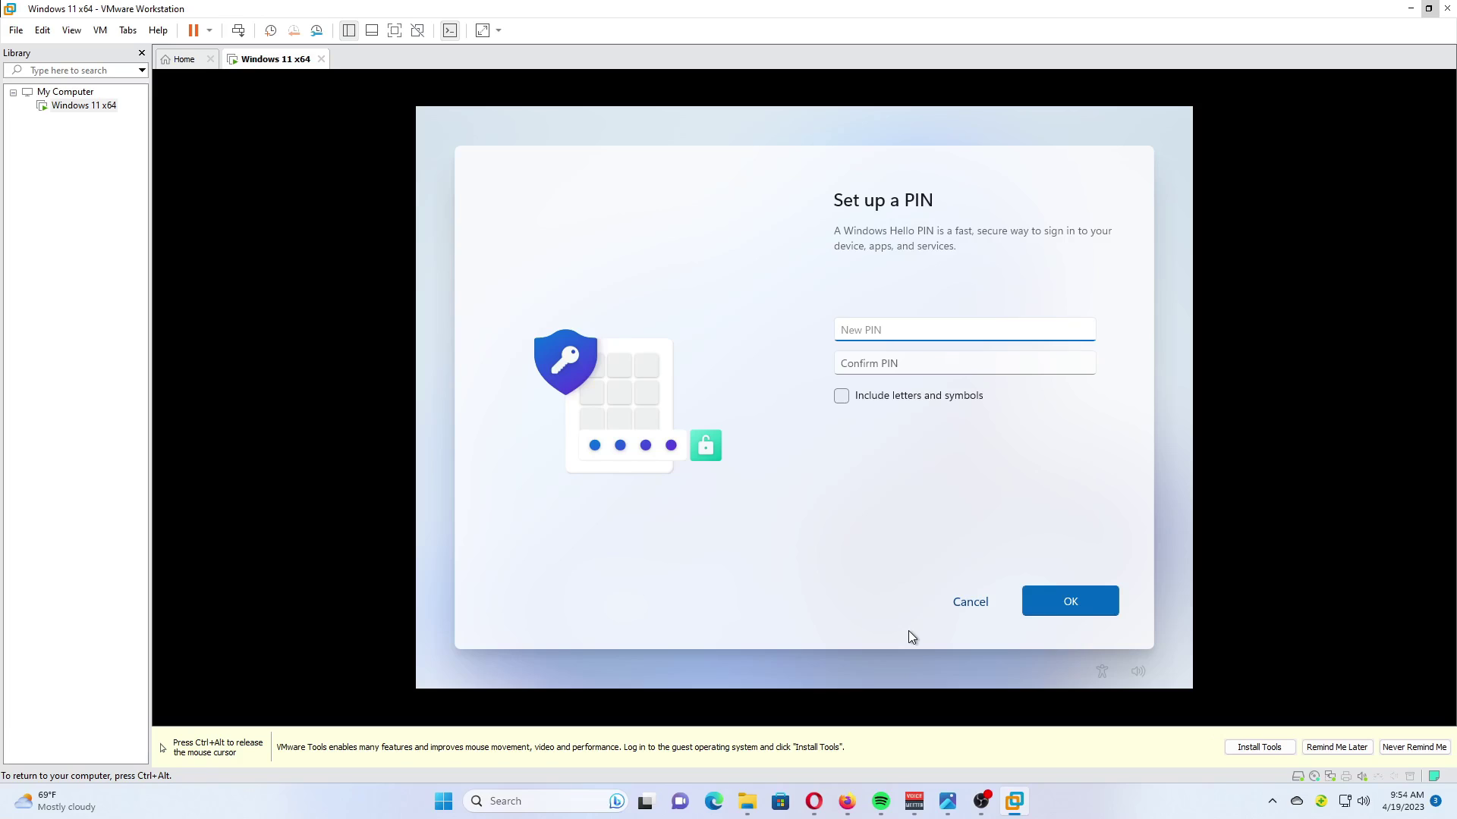
text(1)
Create and confirm the Windows Hello PIN, set Location to No, and accept the privacy settings.
click(874, 366)
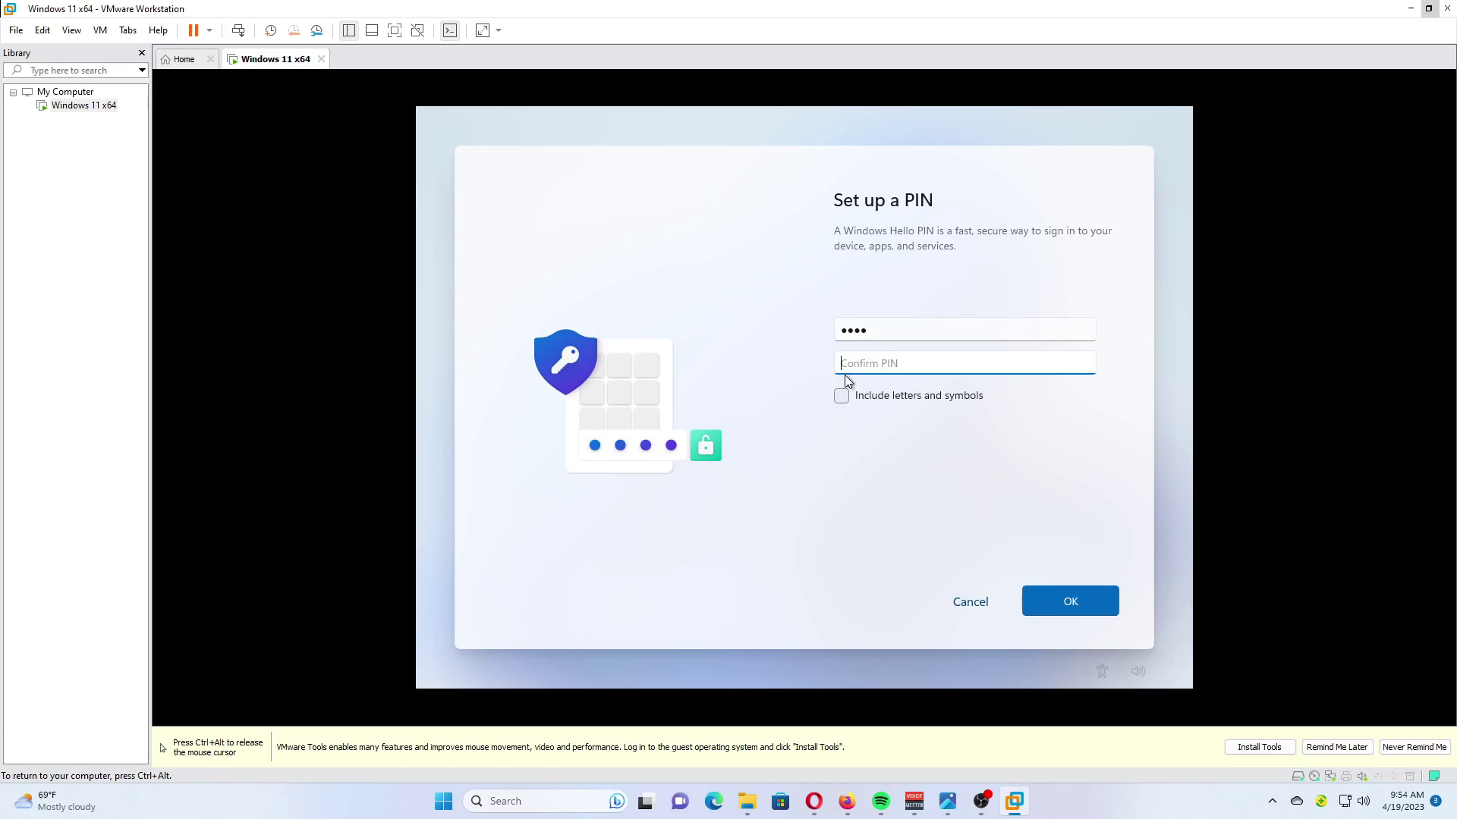
click(1071, 603)
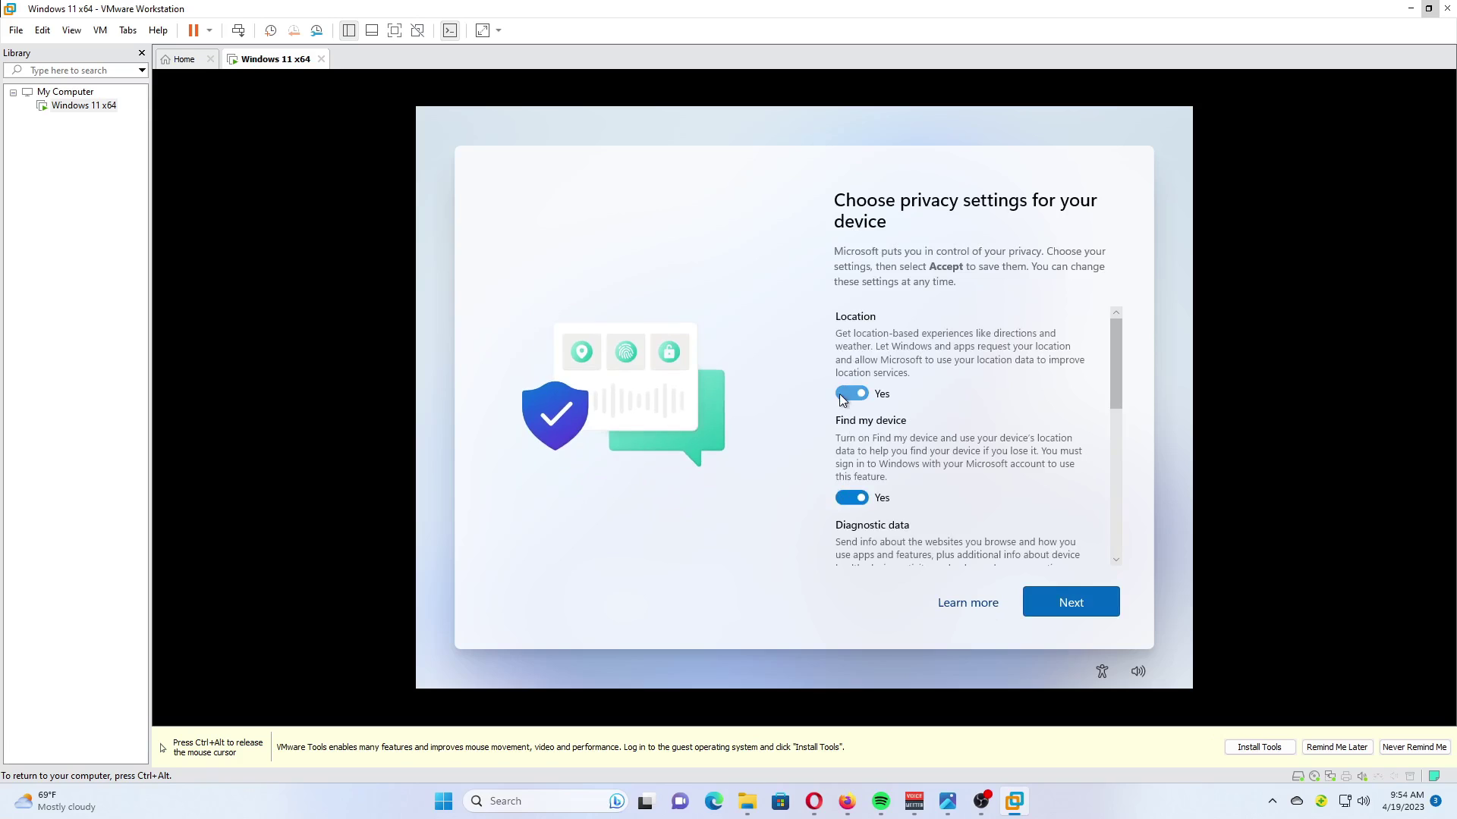
click(843, 399)
scroll(921, 466, down, 5)
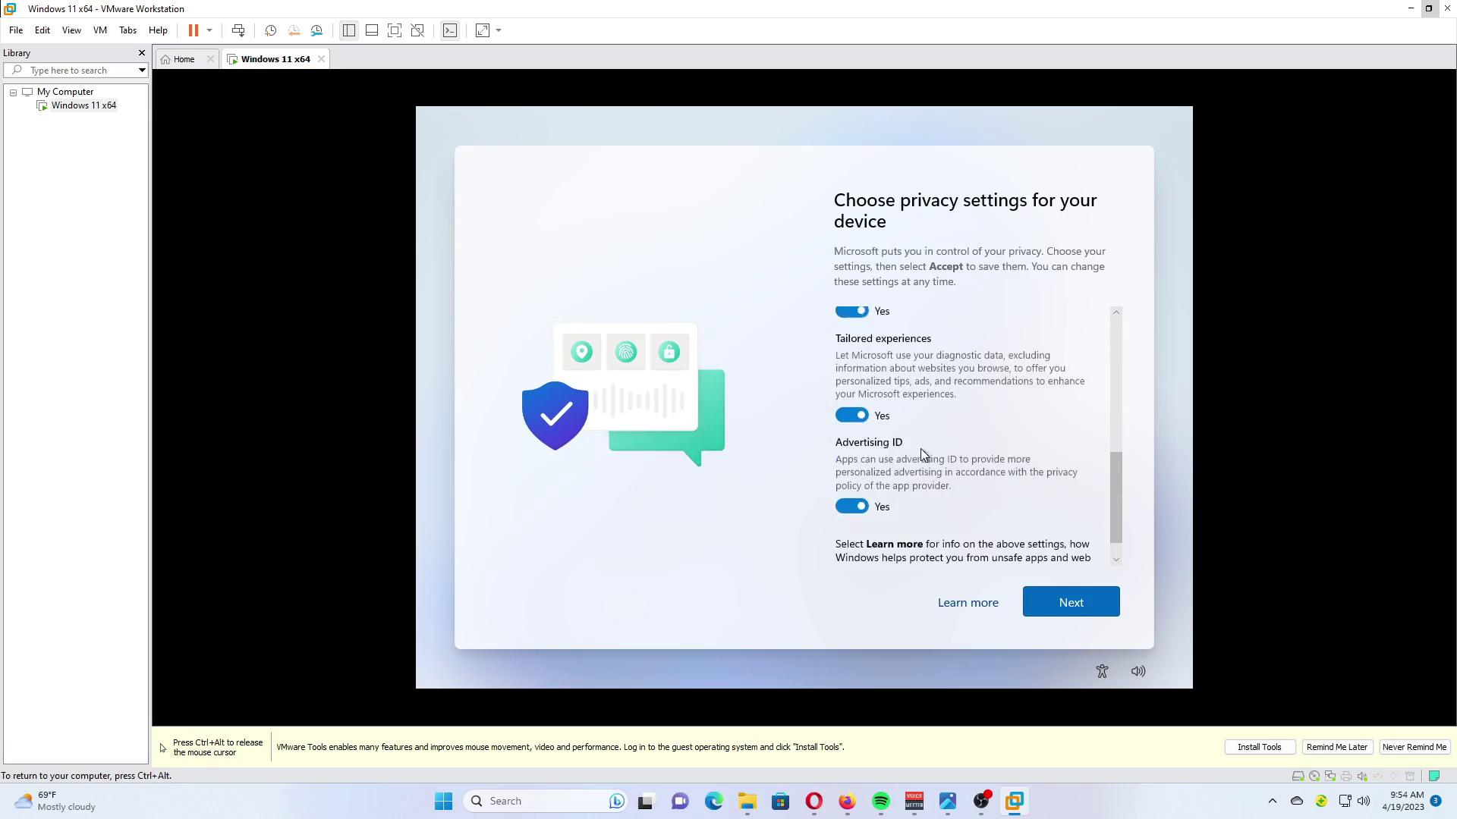
scroll(920, 448, down, 3)
click(1060, 605)
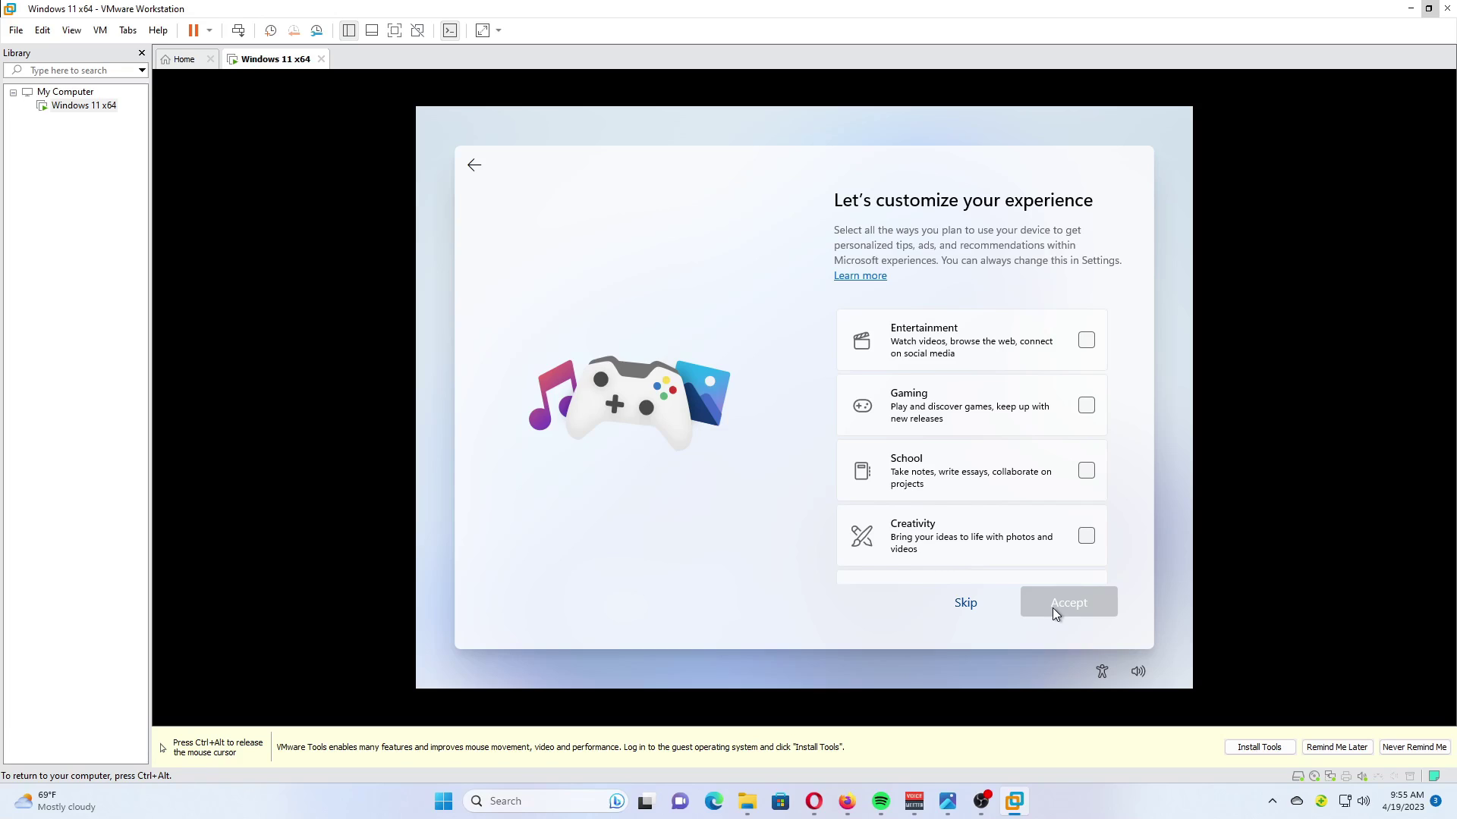
scroll(1070, 456, down, 1)
Select Gaming, Business and Family as the planned device uses and accept.
click(1085, 345)
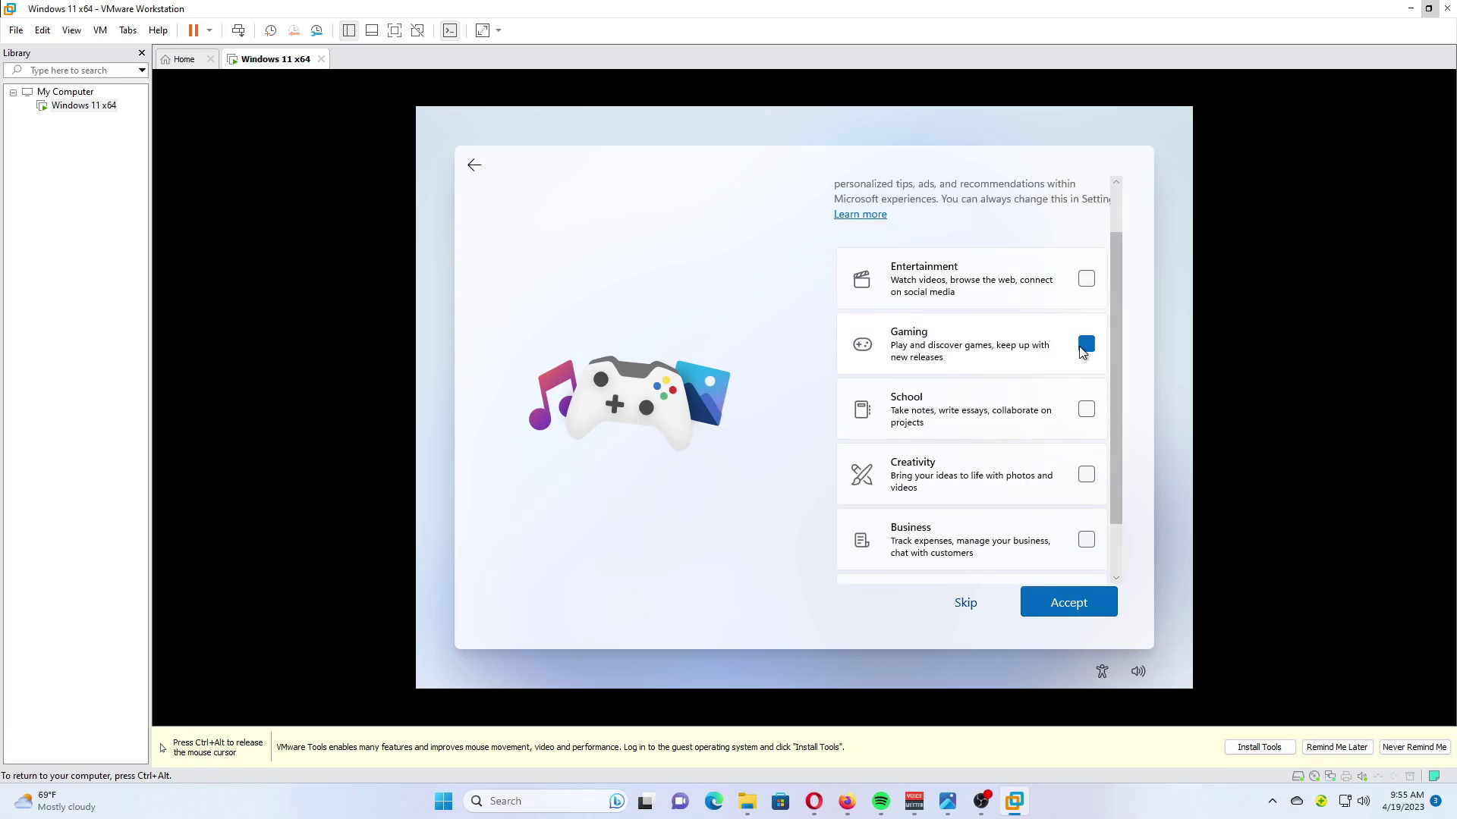
scroll(1015, 465, down, 1)
click(1086, 474)
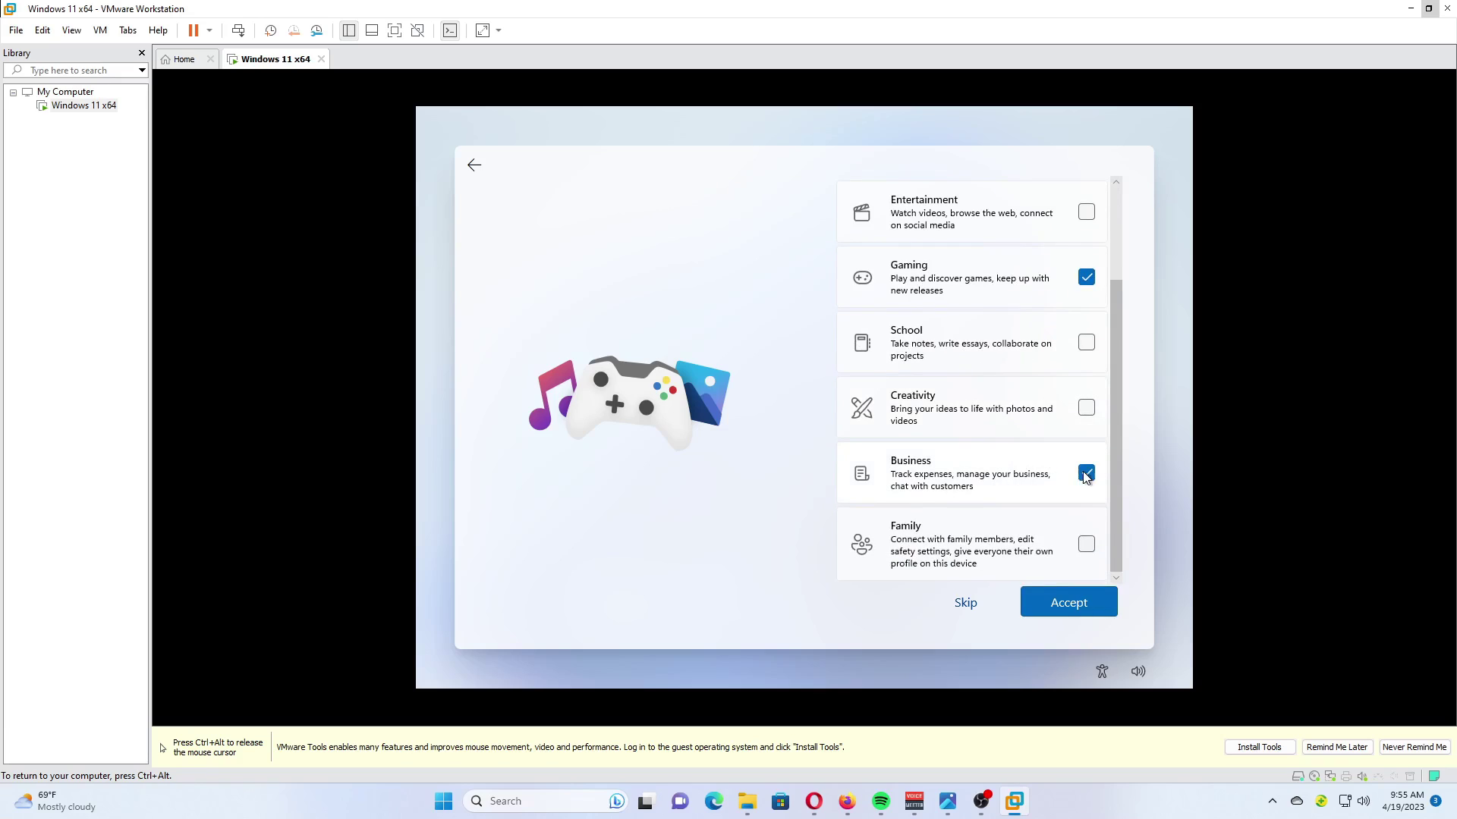
click(1086, 544)
click(1069, 602)
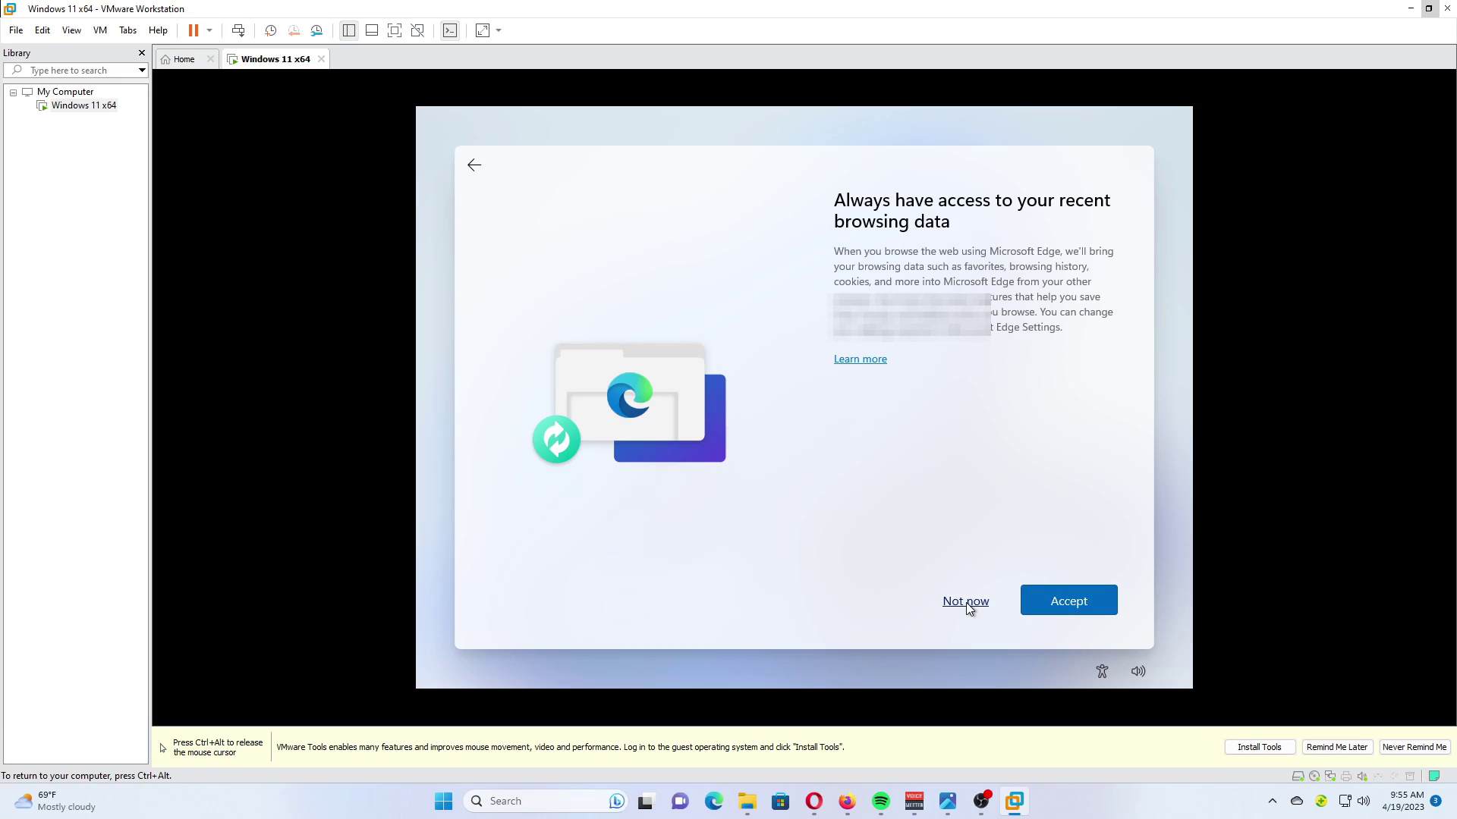
Answer 'Not now' to the offer to bring over recent Edge browsing data.
click(965, 602)
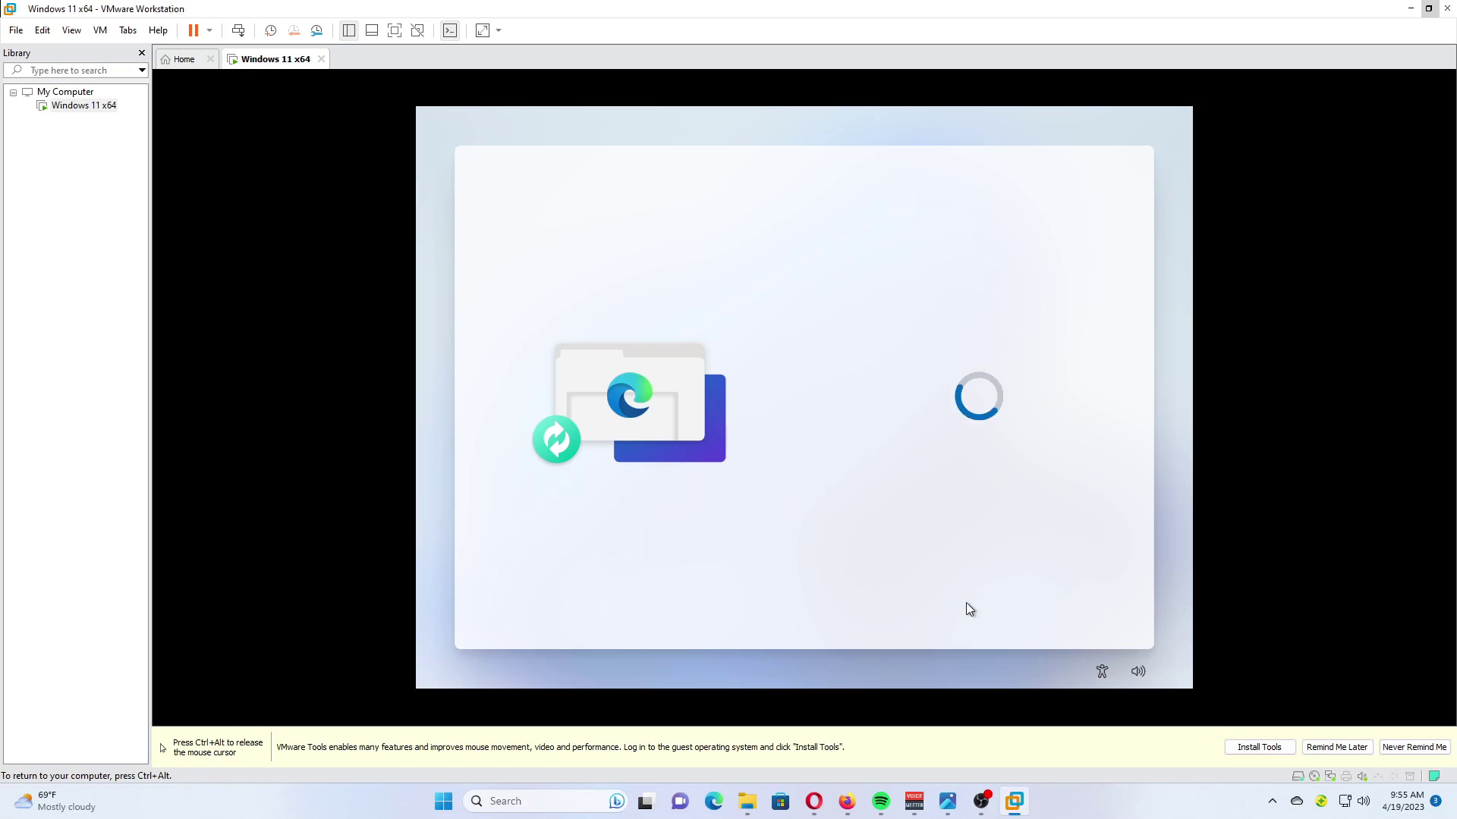